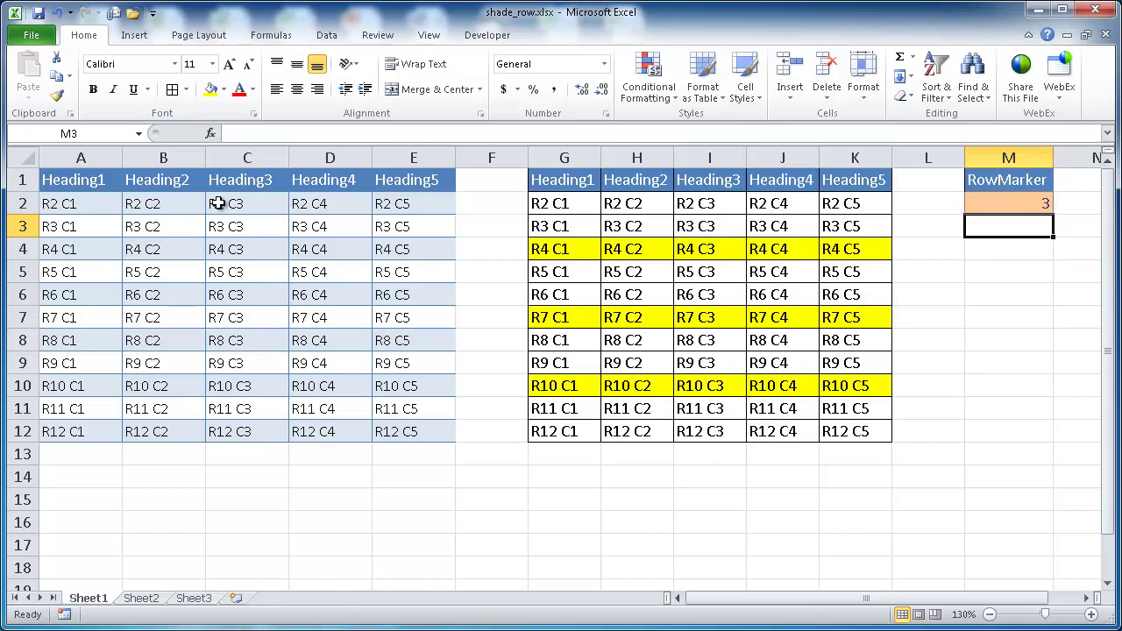
Inspect the formulas in A3:C4 and the shaded G4:K4 row of the example.
left_click(248, 249)
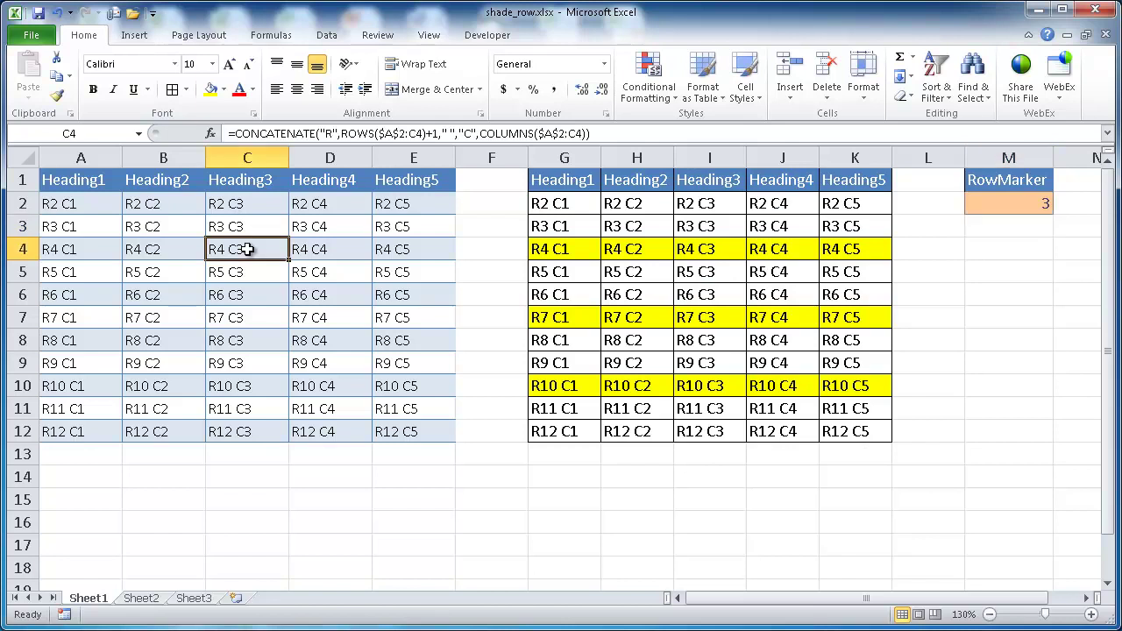
left_click(75, 249)
left_click(69, 227)
left_click_drag(70, 227, 261, 225)
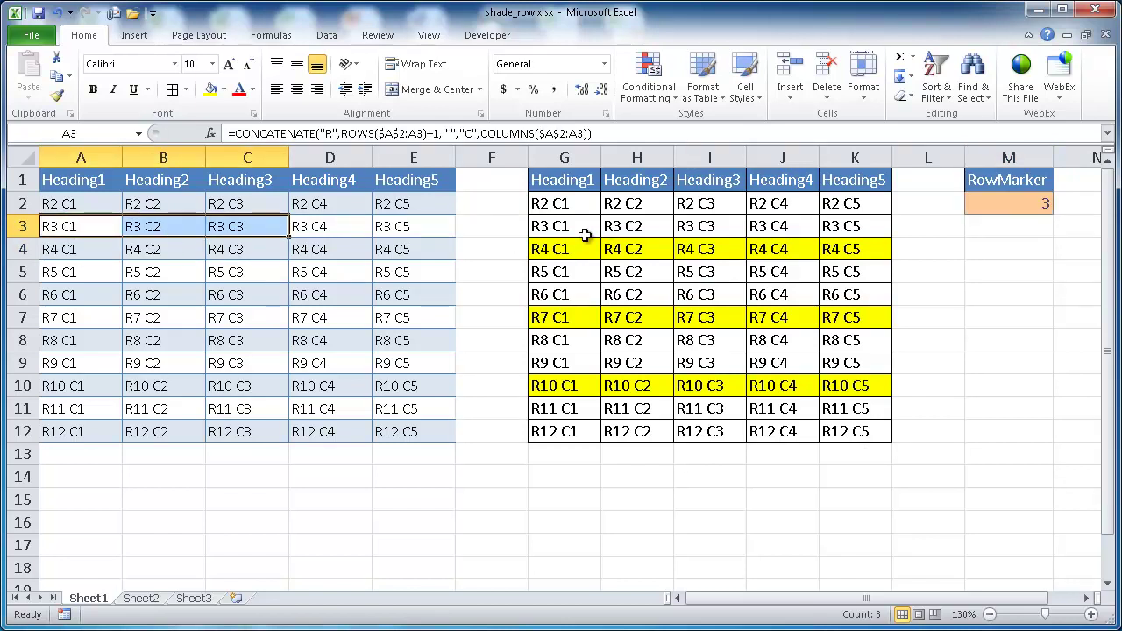
left_click_drag(561, 249, 874, 259)
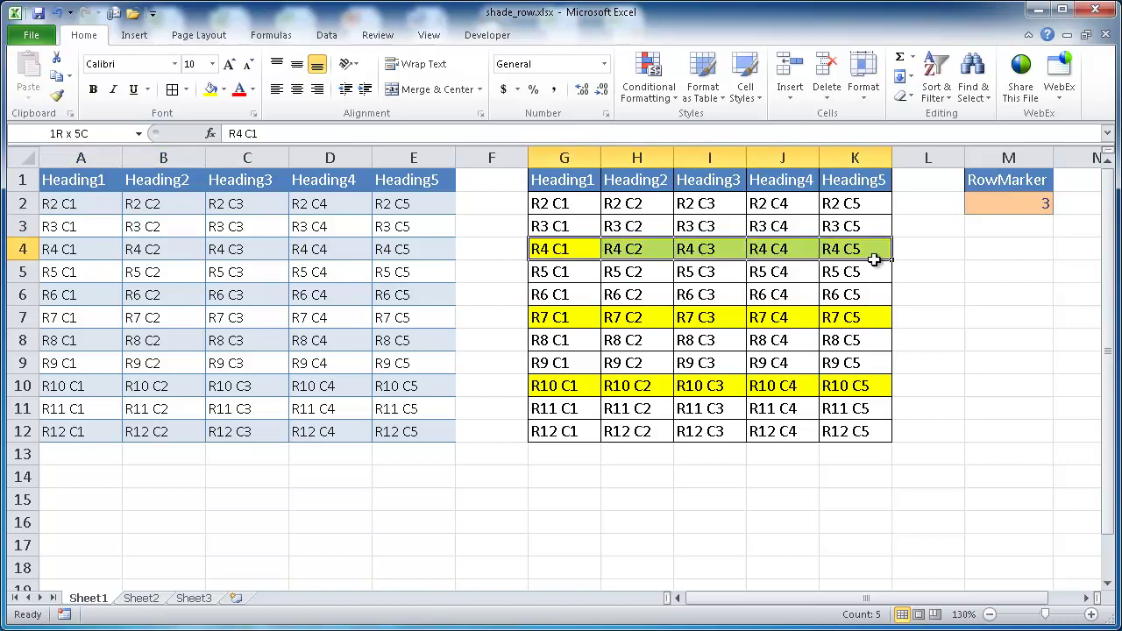
Change the RowMarker value in M2 to 5.
left_click(1029, 203)
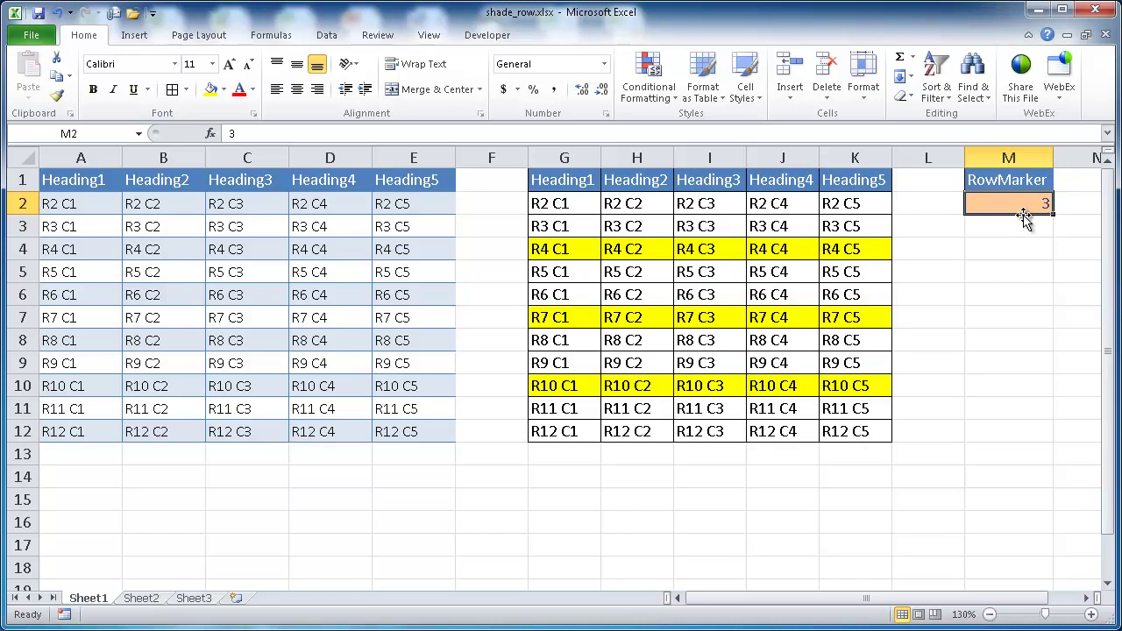
type("5")
key("Return")
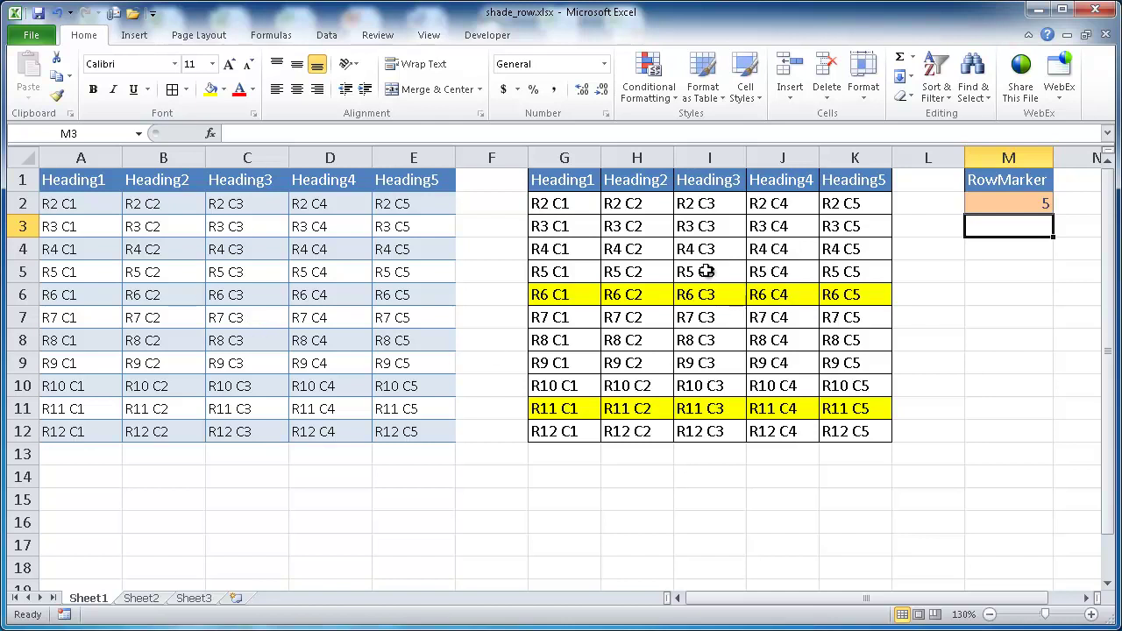
On Sheet2, format the A1:E12 data as a Table Style Medium 5 table with headers.
left_click(140, 601)
left_click(230, 321)
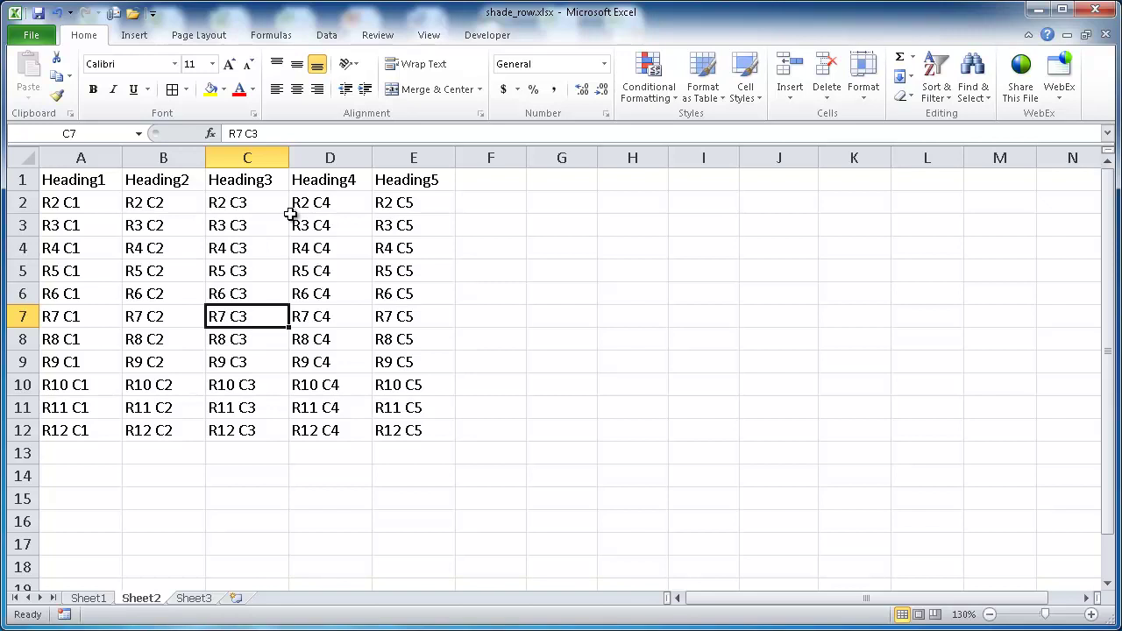
left_click(156, 277)
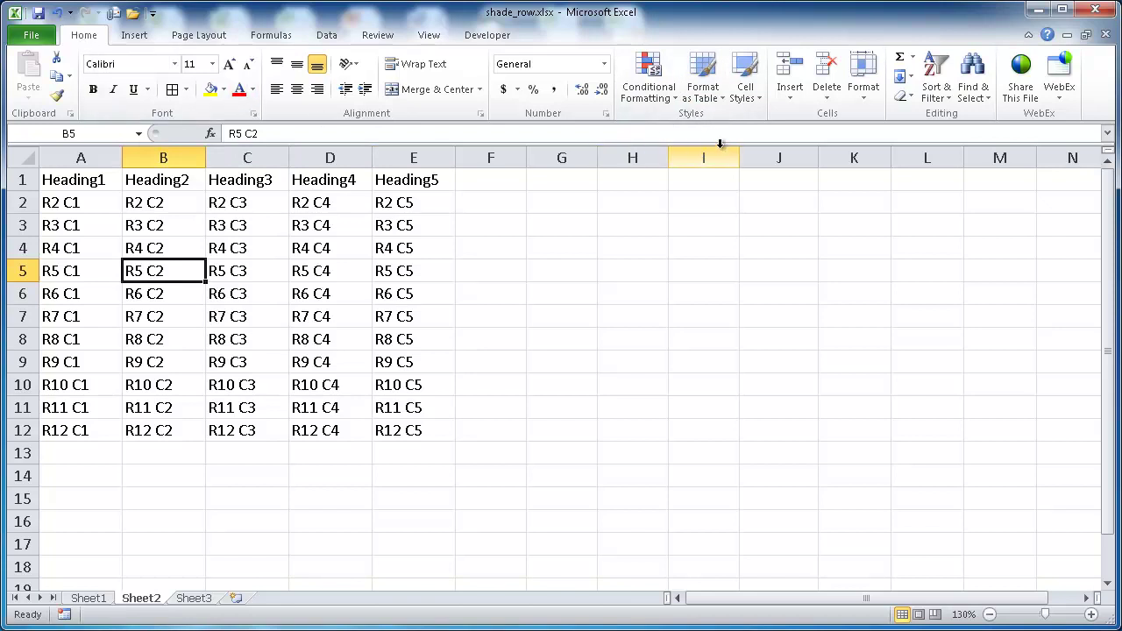
left_click(699, 98)
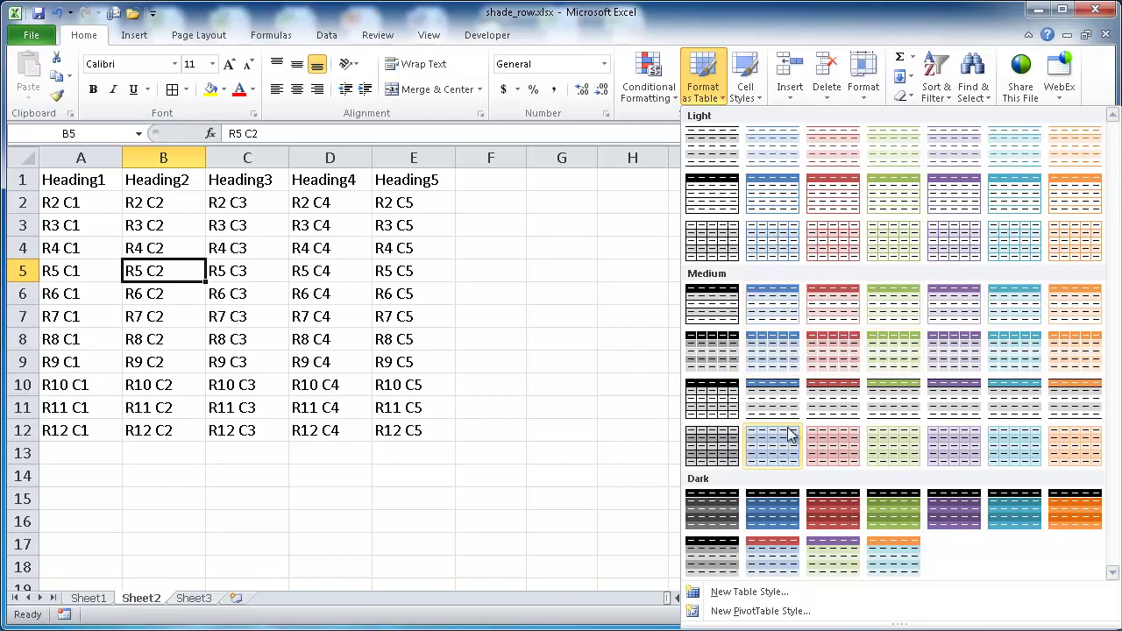
left_click(955, 307)
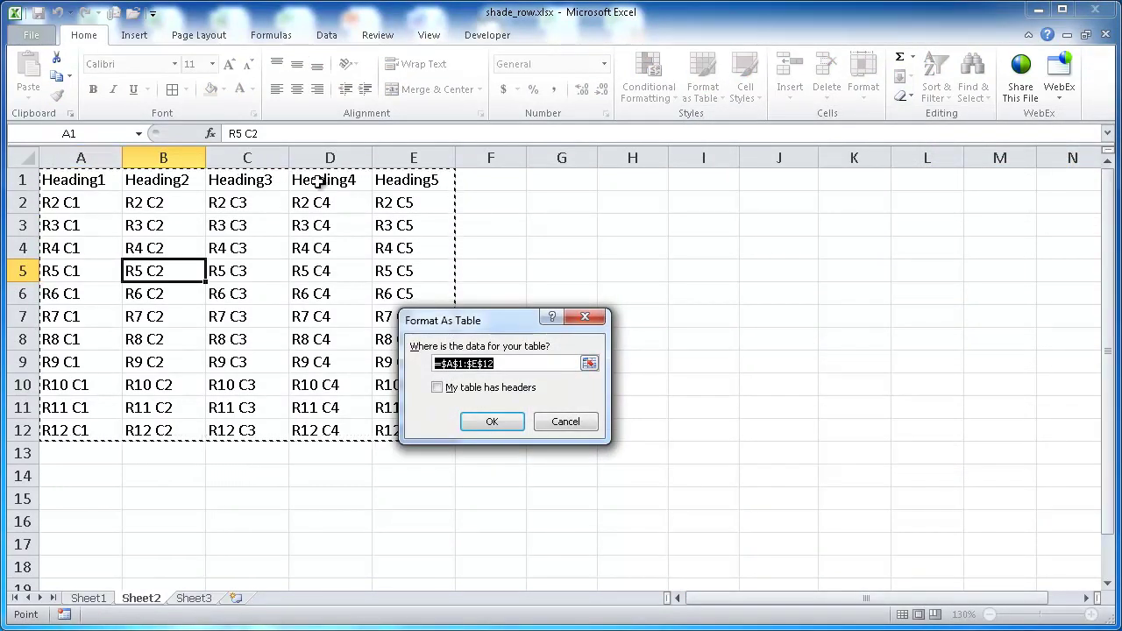
left_click(437, 388)
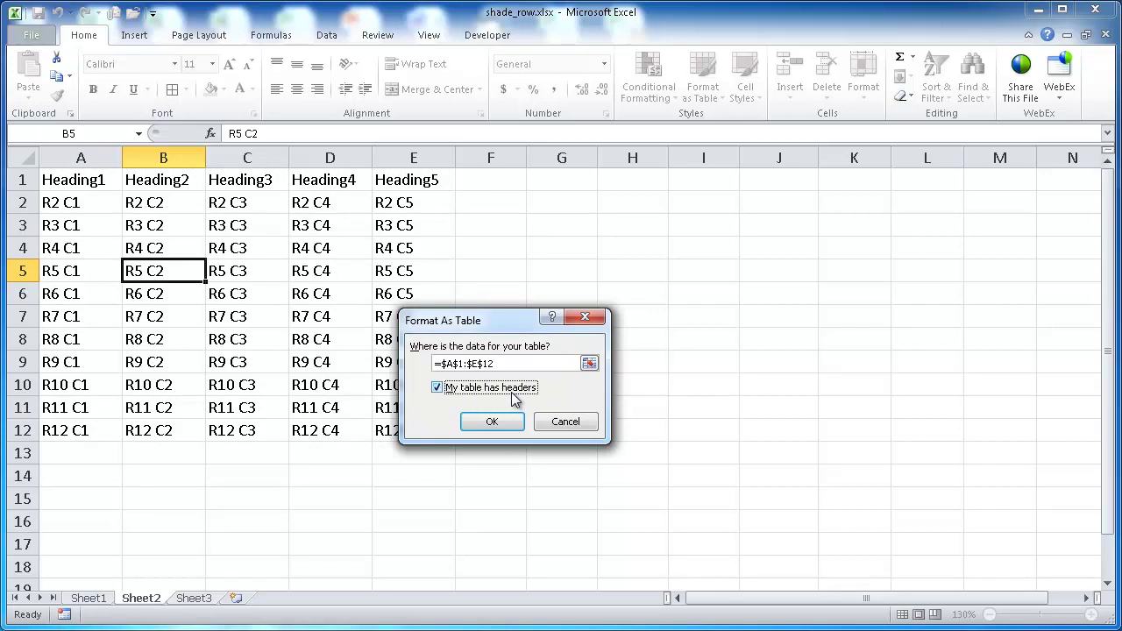
left_click(491, 424)
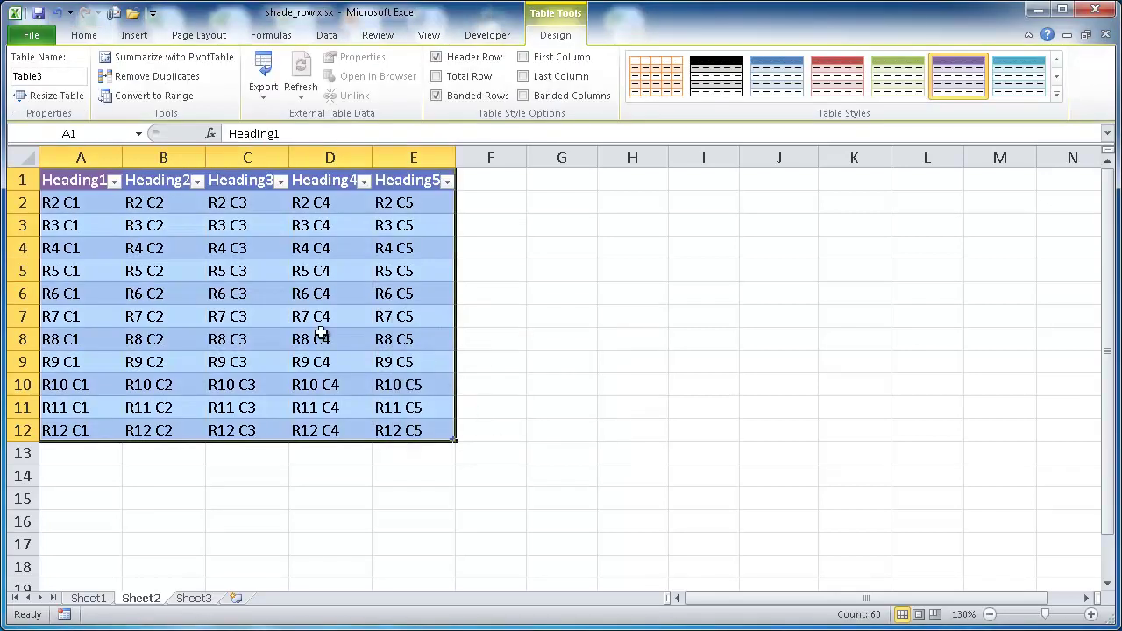
left_click(499, 365)
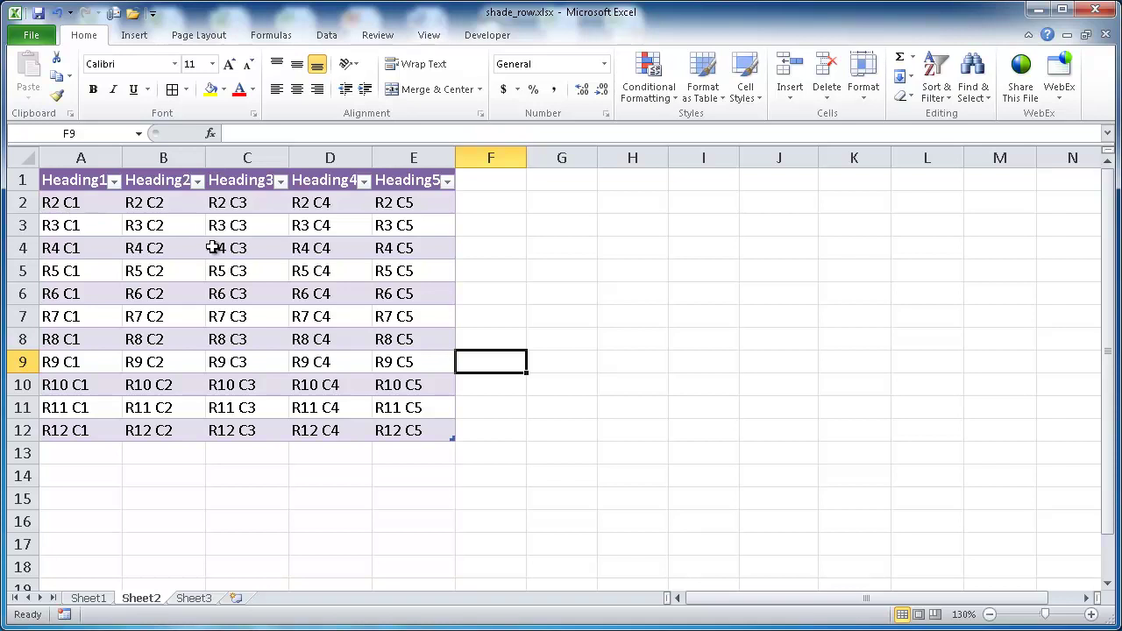
left_click(113, 182)
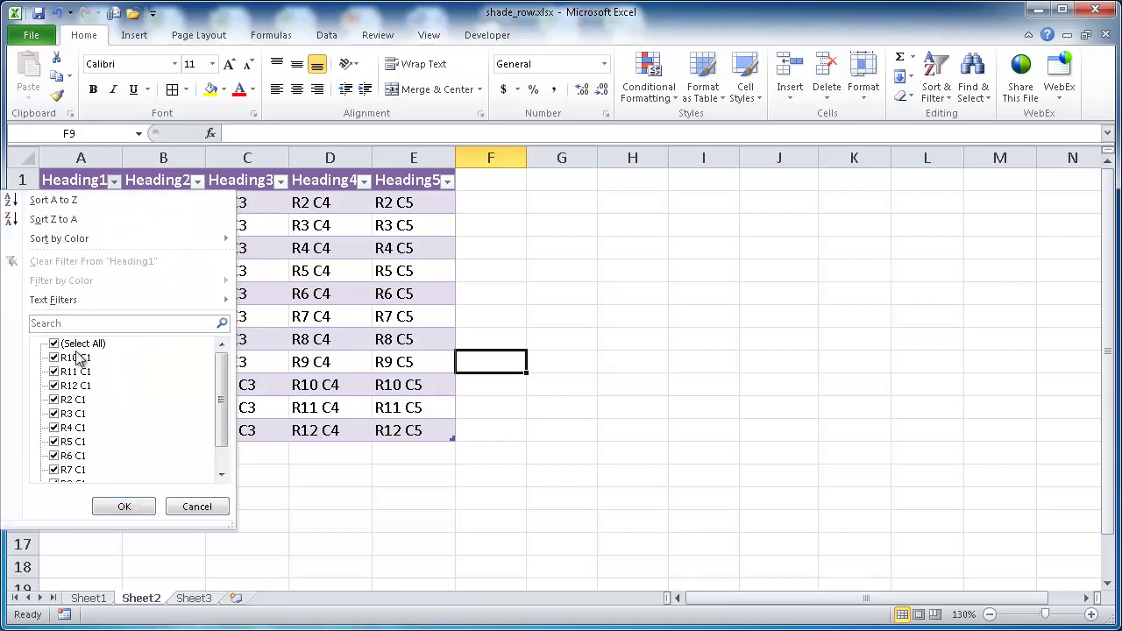
left_click(198, 506)
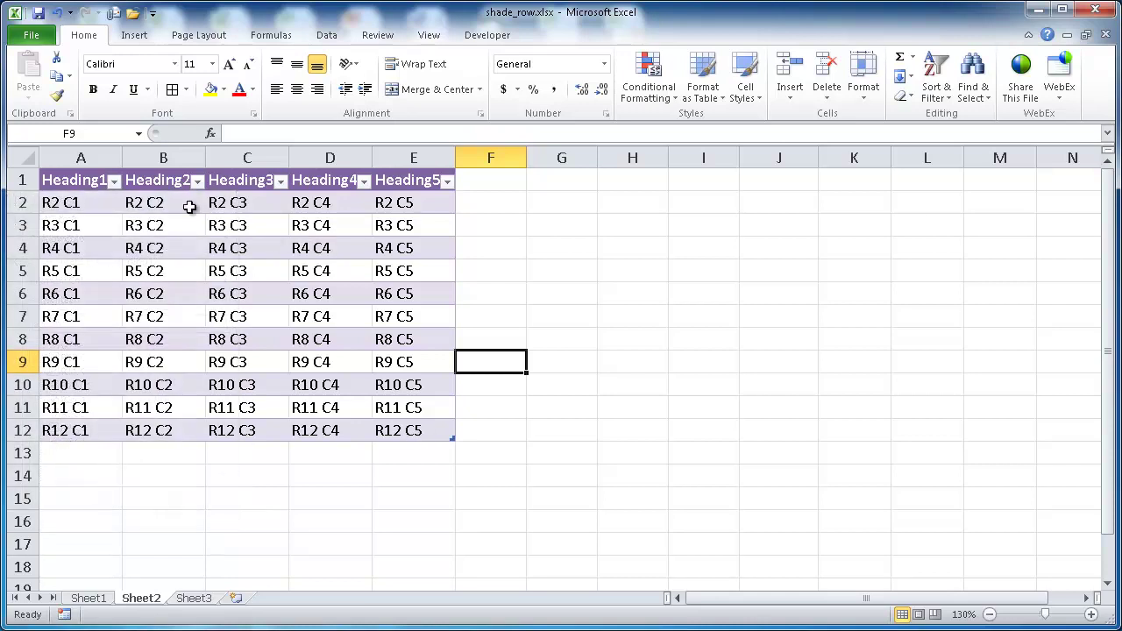
left_click(260, 267)
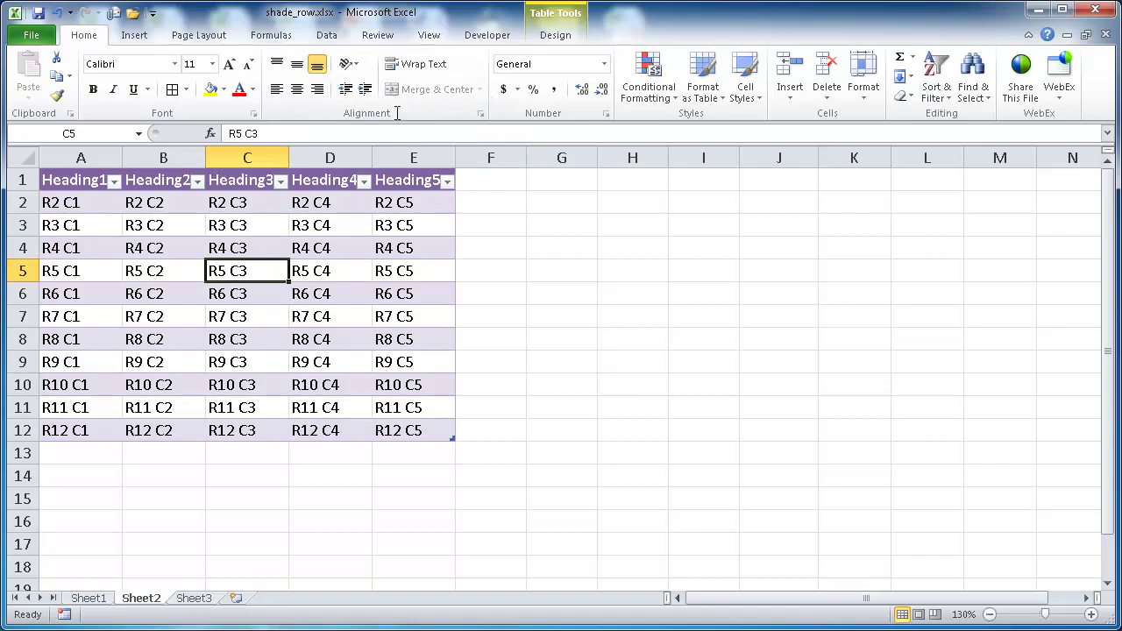
Convert Table3 on Sheet2 to a normal range, keeping the purple banded fill.
left_click(556, 36)
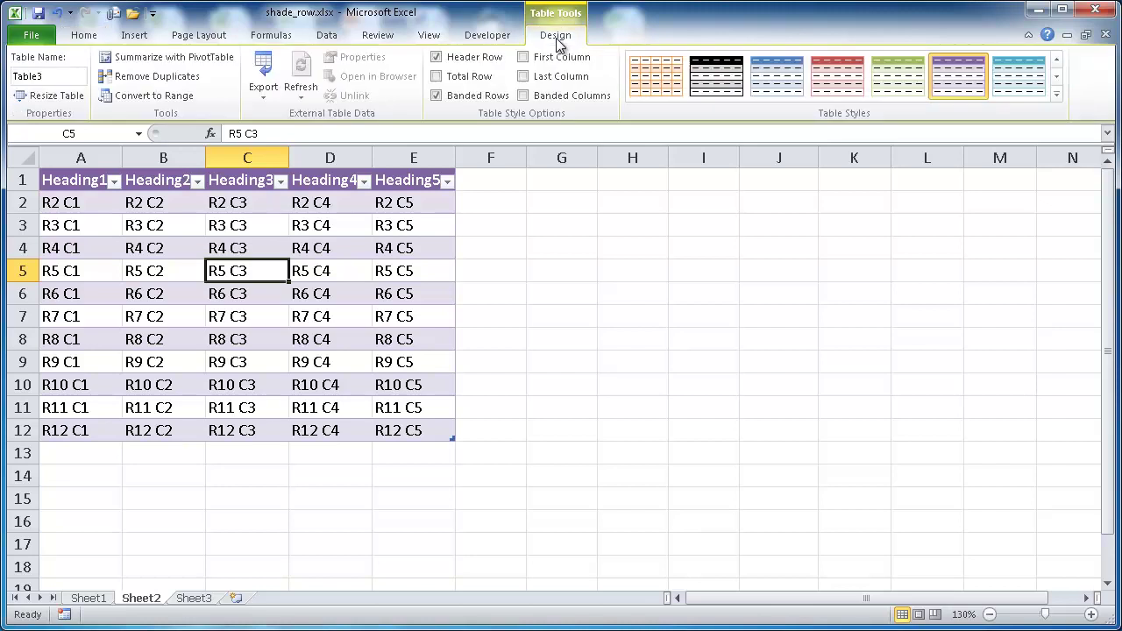
left_click(136, 96)
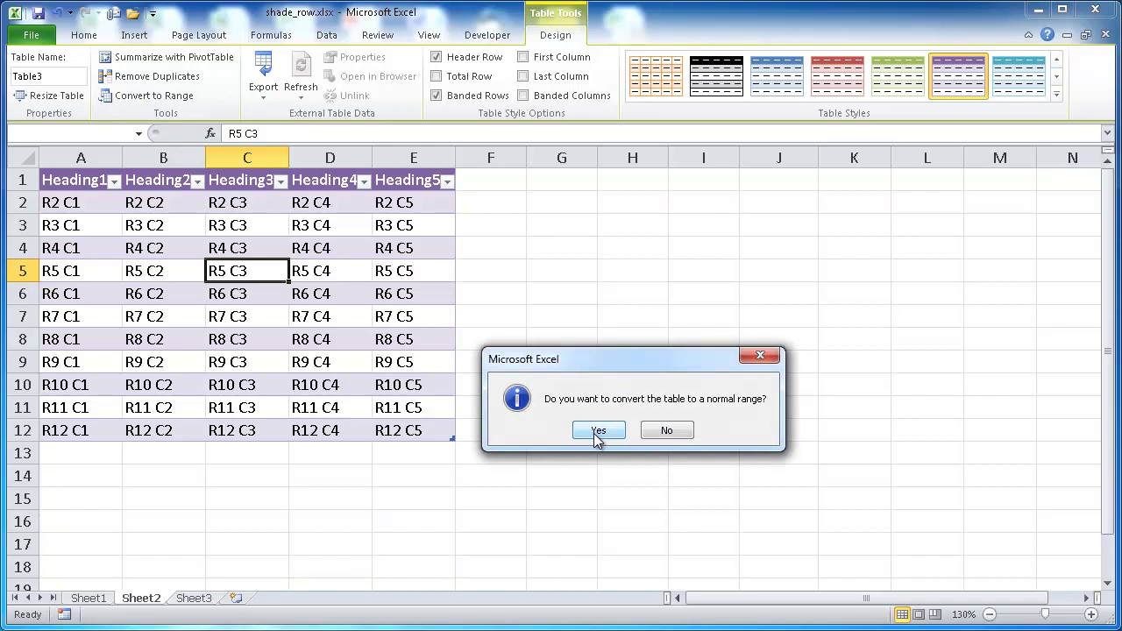
left_click(597, 430)
left_click(217, 208)
left_click(85, 182)
left_click(305, 267)
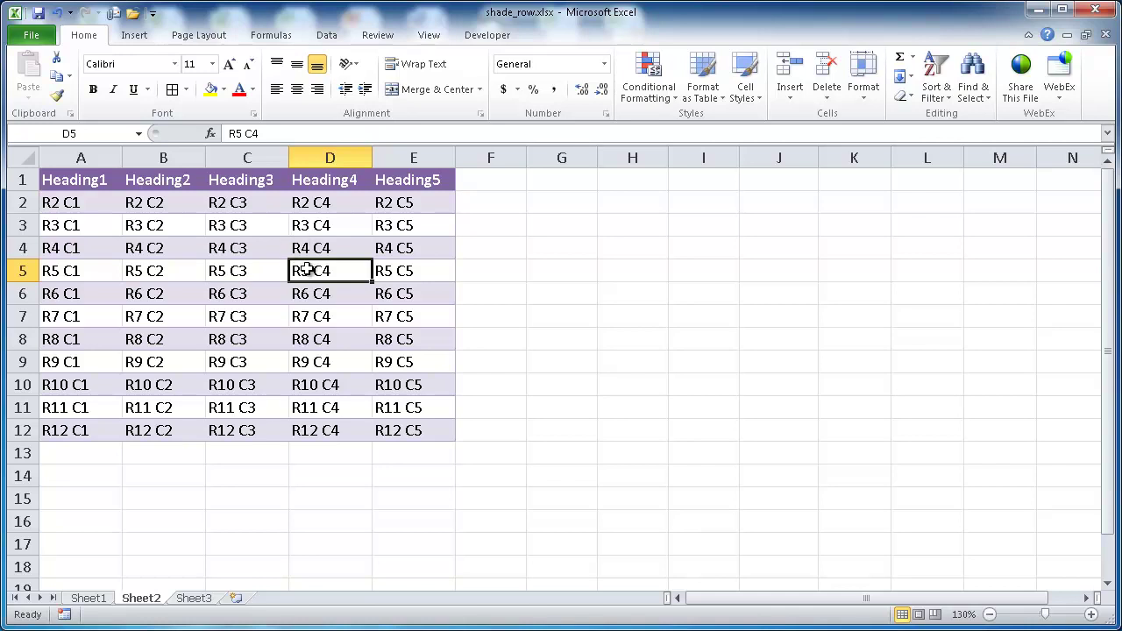
On Sheet3, enter =ROWS($A$2:A2) in G2 so it returns 1.
left_click(195, 599)
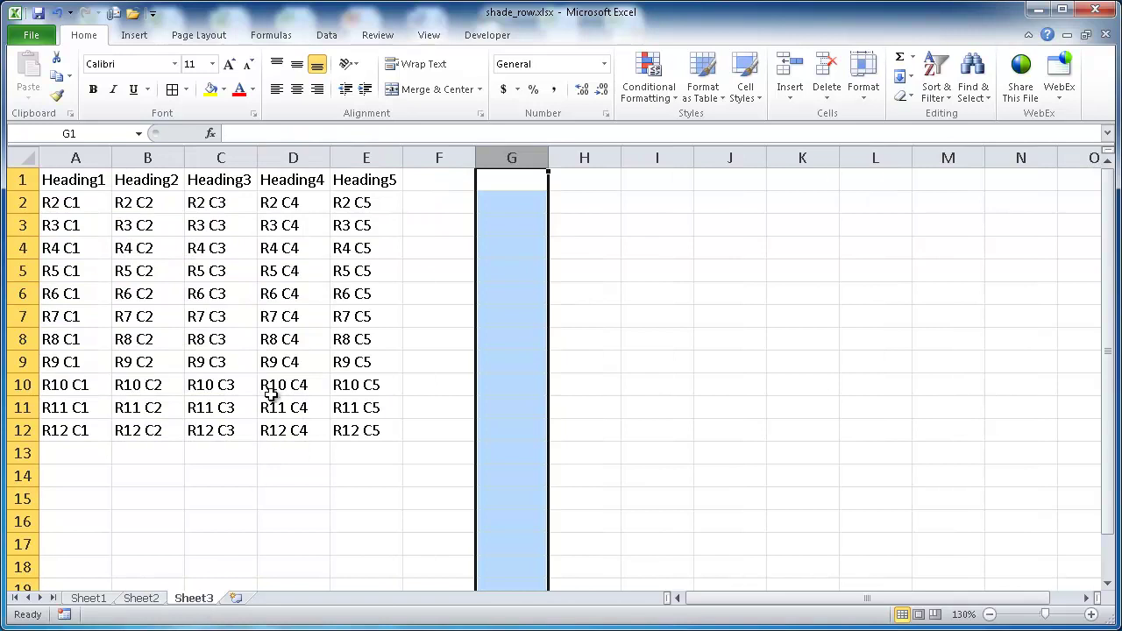
left_click(225, 341)
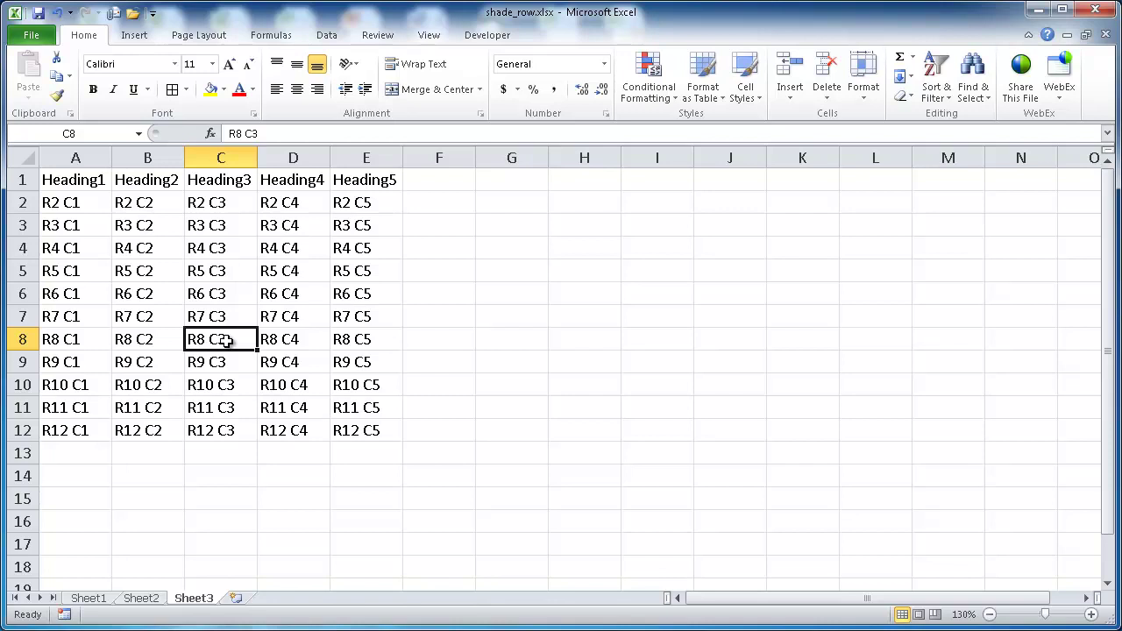
left_click(505, 207)
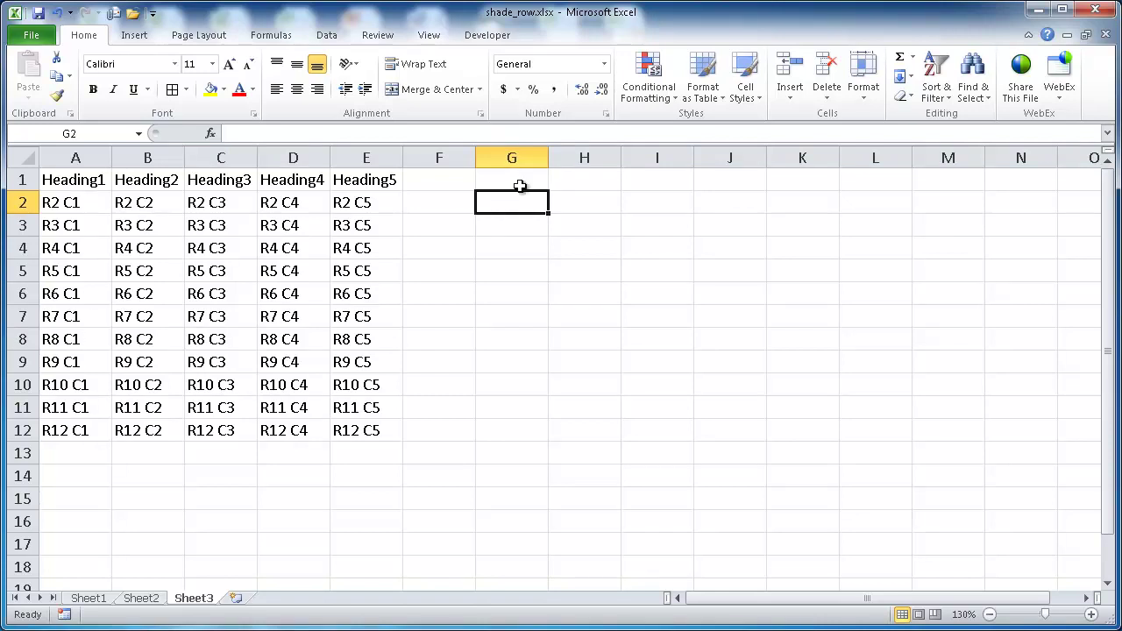
type("=row")
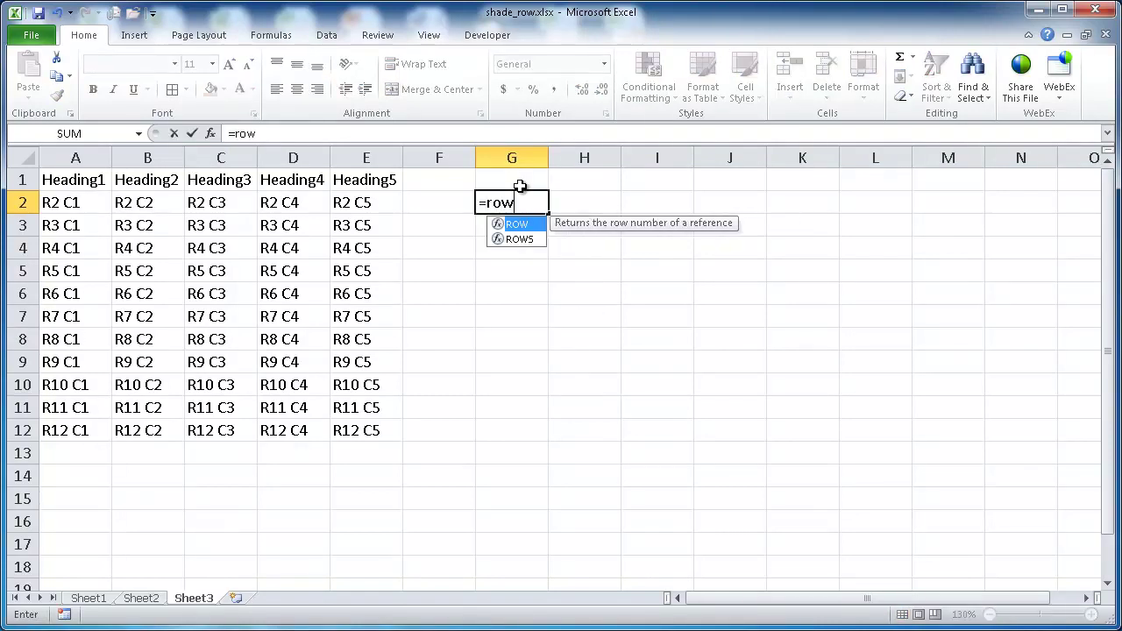
type("s(")
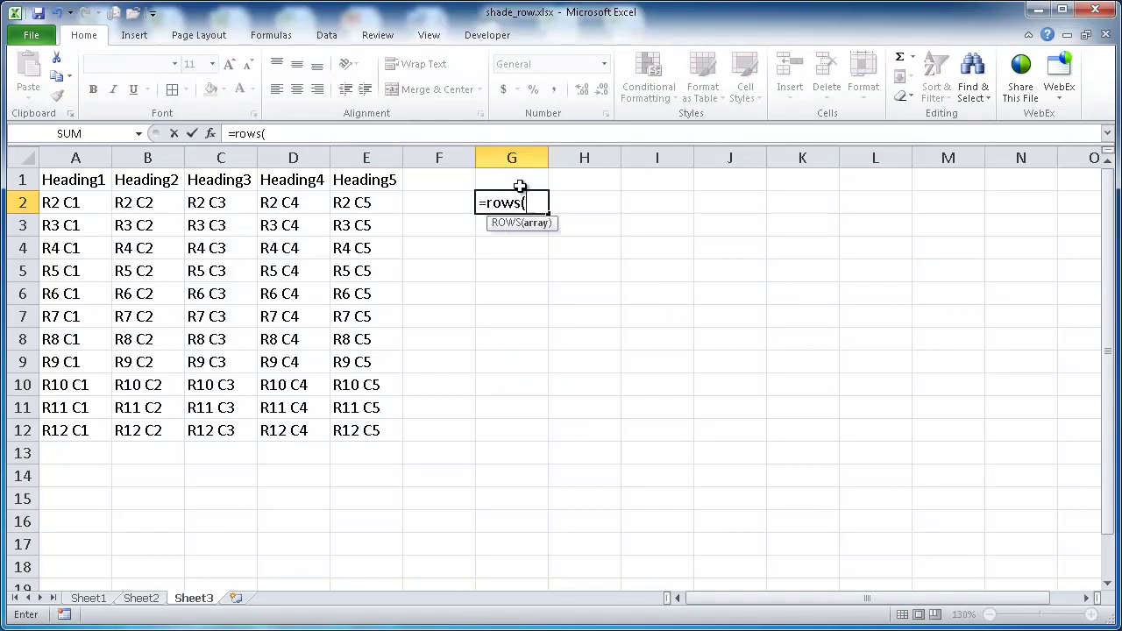
left_click(71, 202)
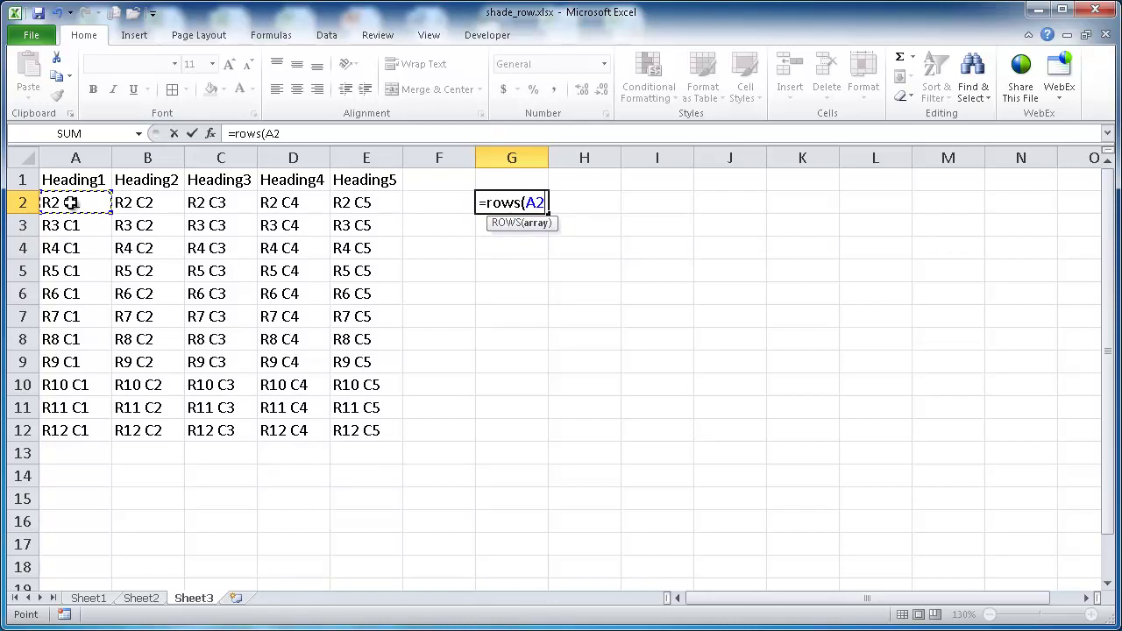
key("F8")
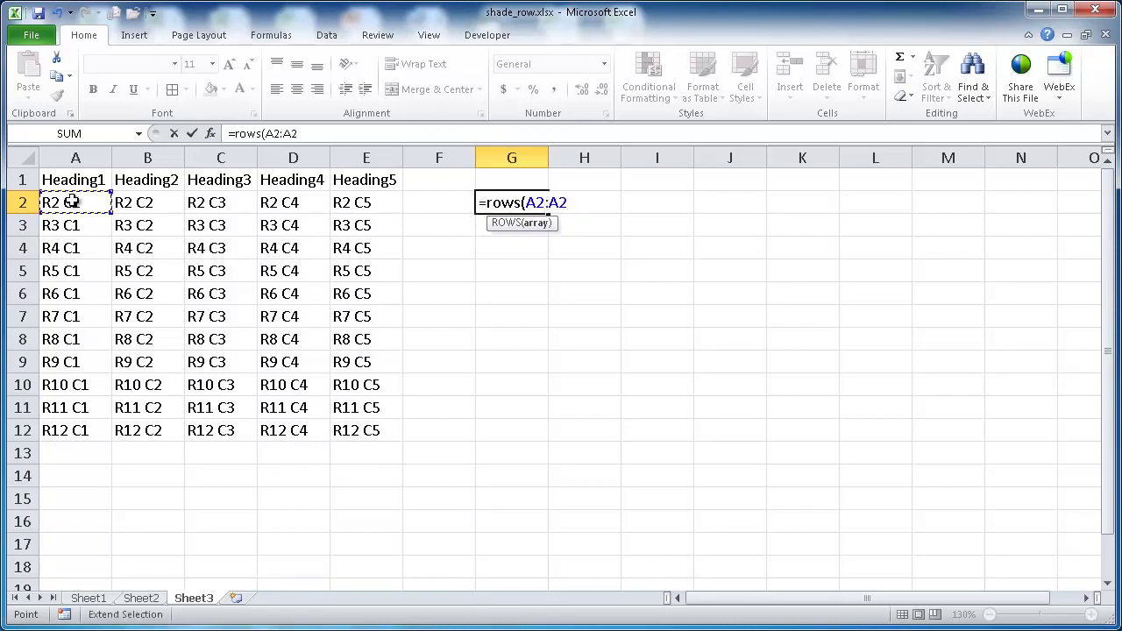
left_click(535, 202)
left_click(535, 203)
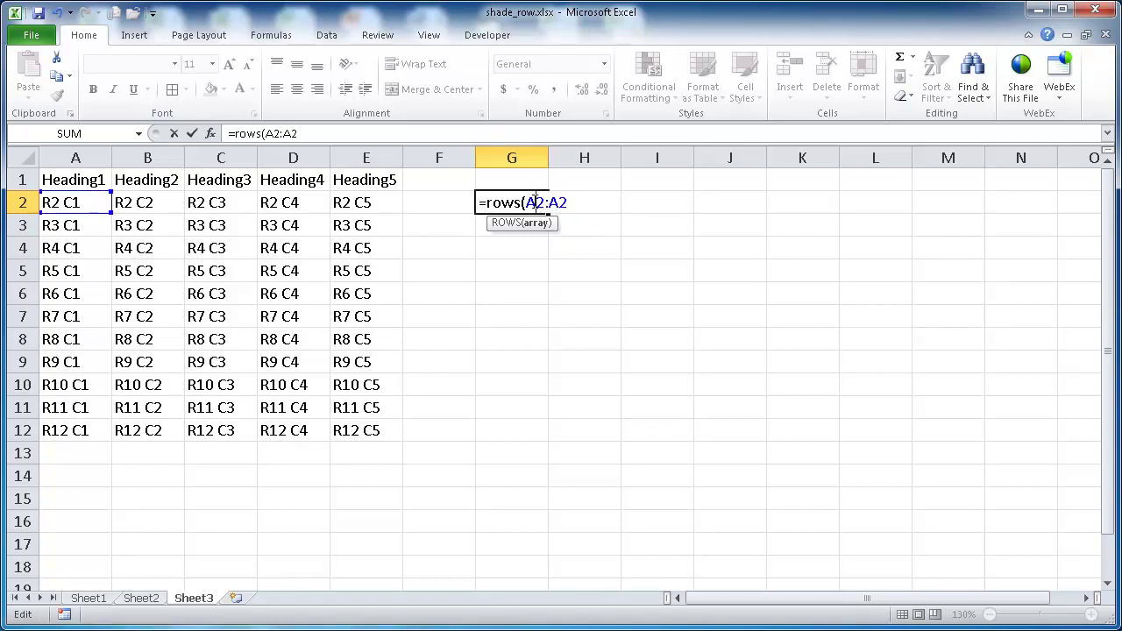
key("F4")
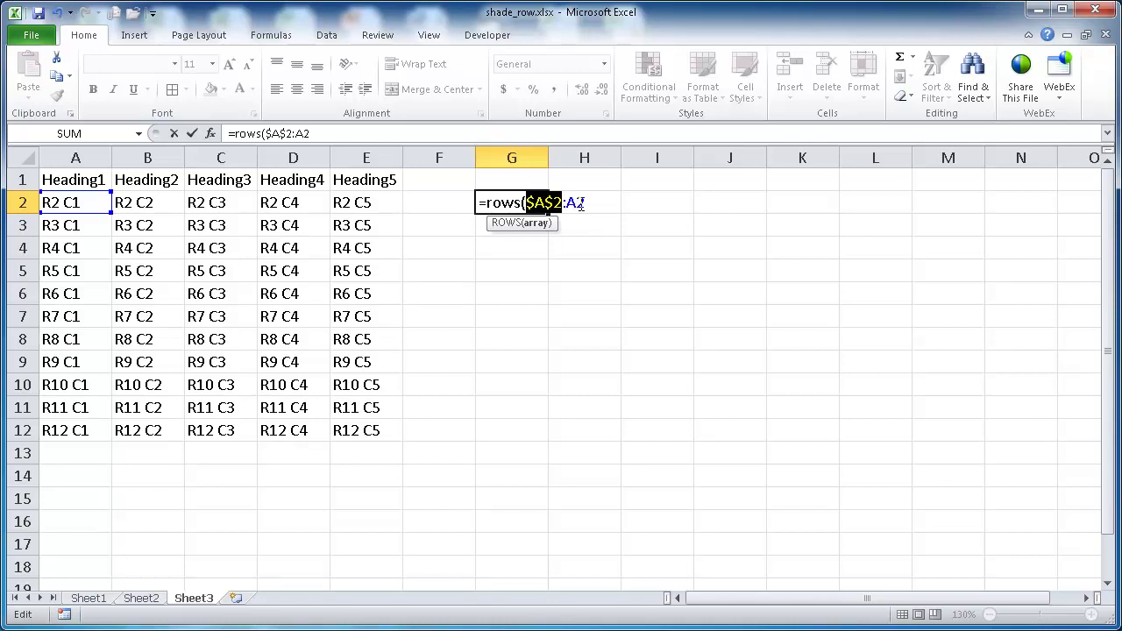
left_click(323, 133)
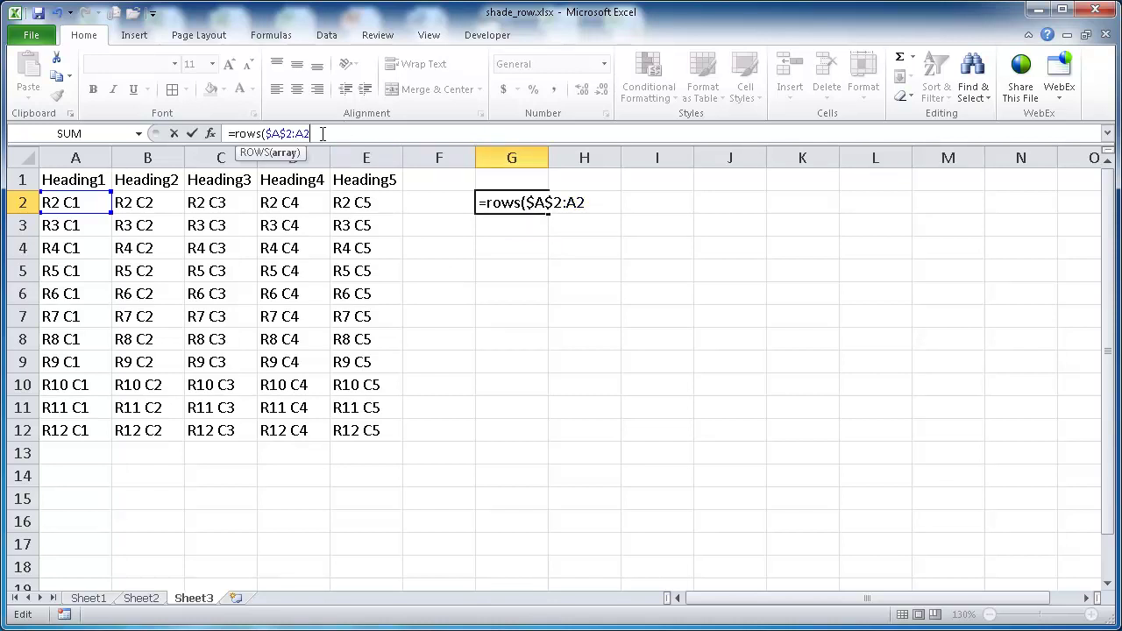
key("Return")
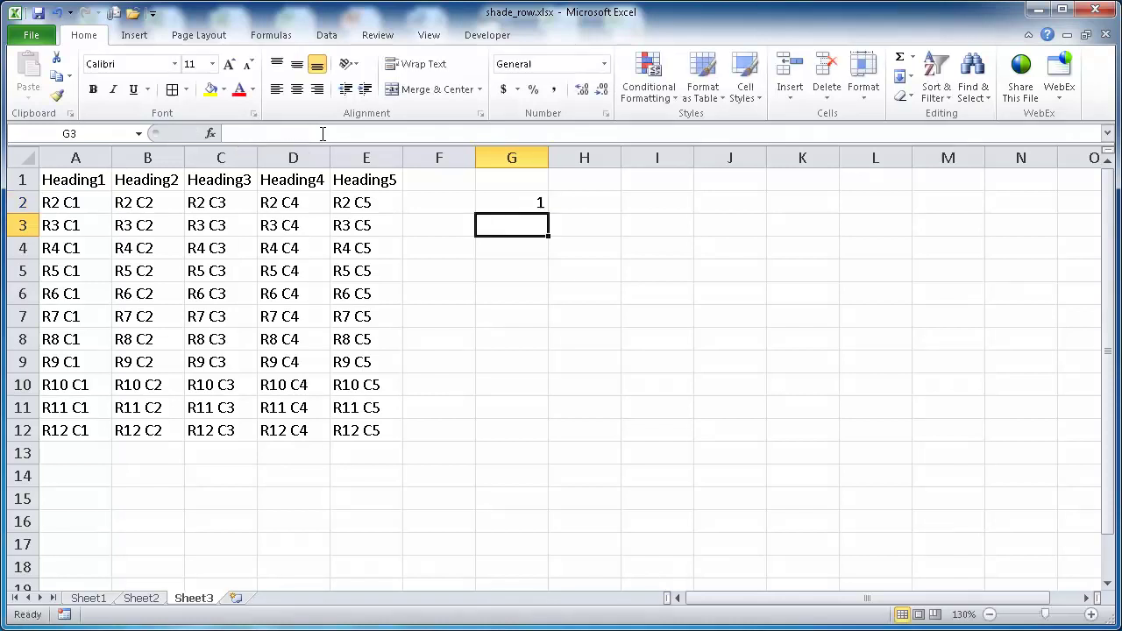
left_click(517, 201)
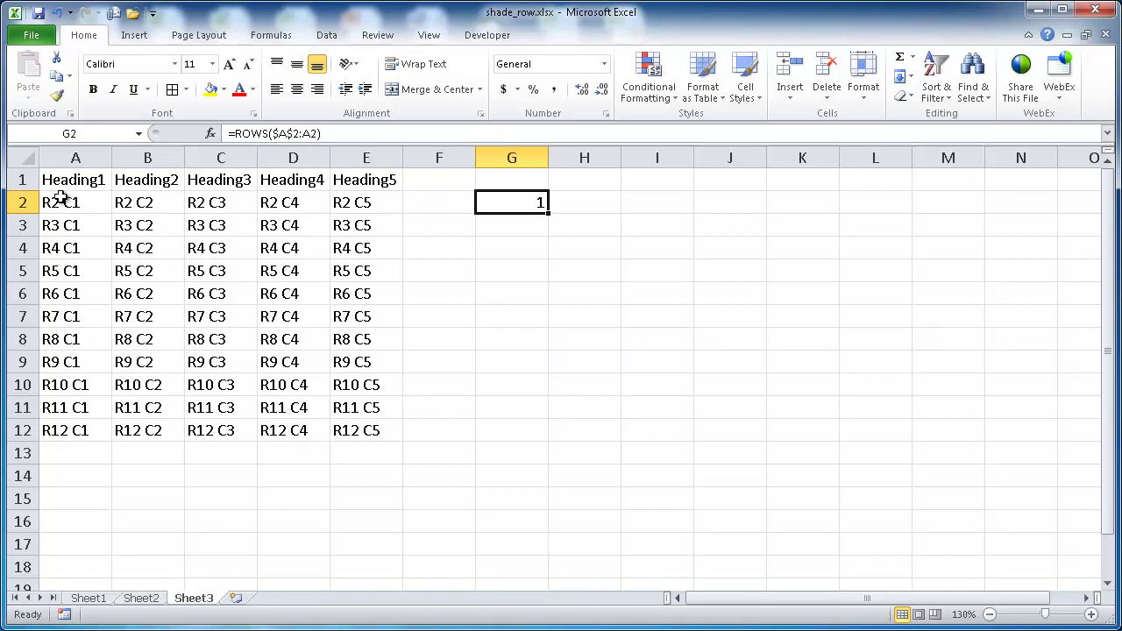
left_click_drag(548, 215, 547, 445)
left_click(523, 228)
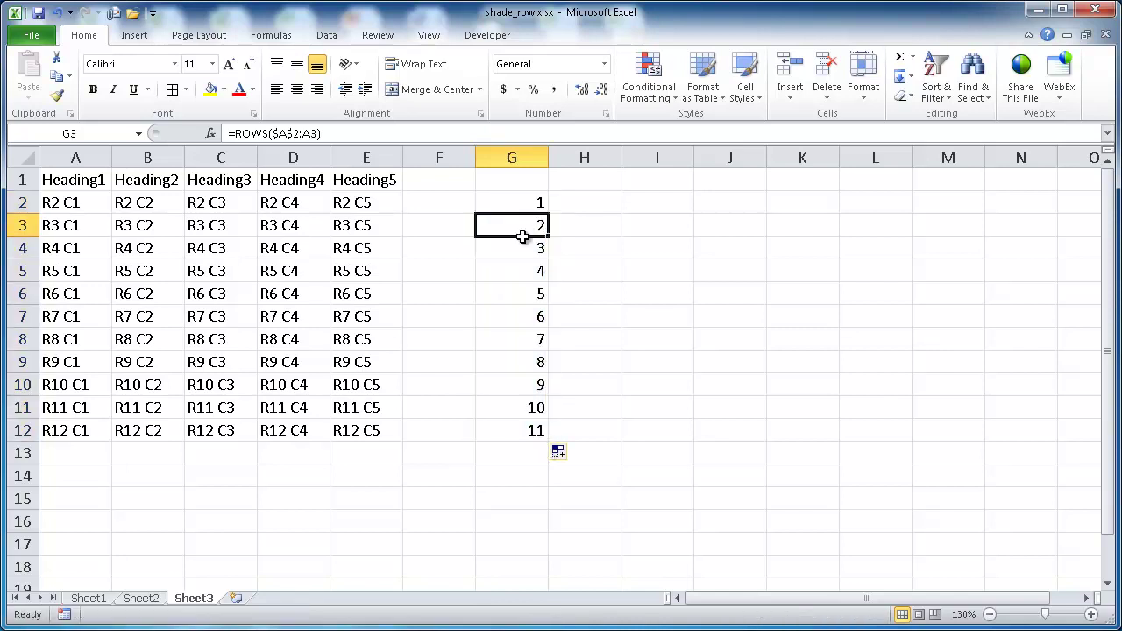
left_click(518, 248)
left_click(517, 270)
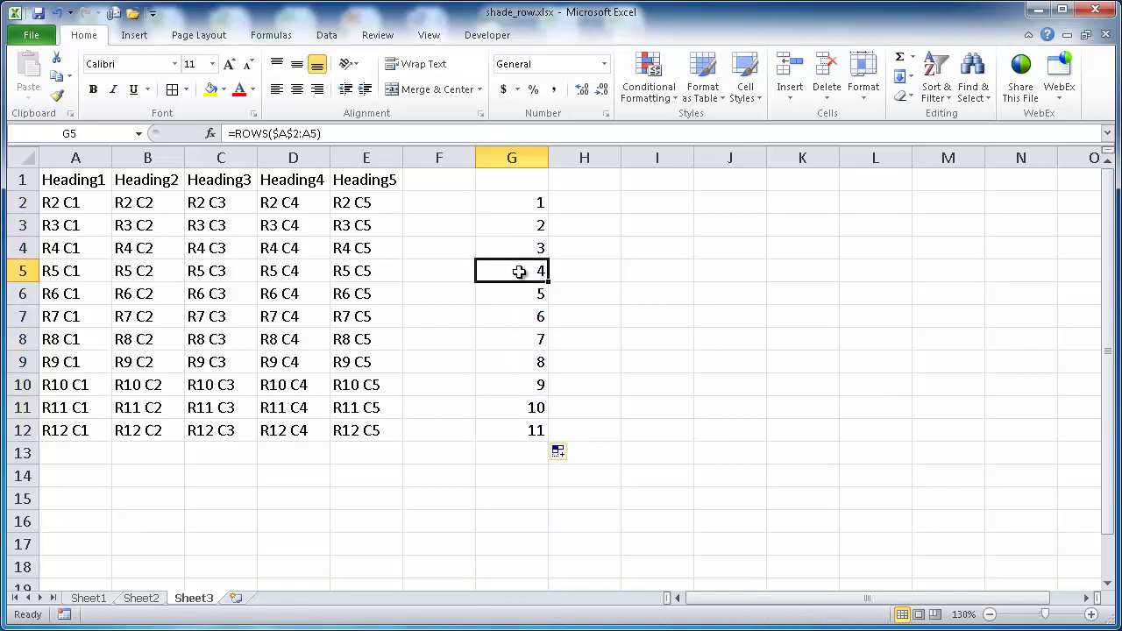
left_click(516, 202)
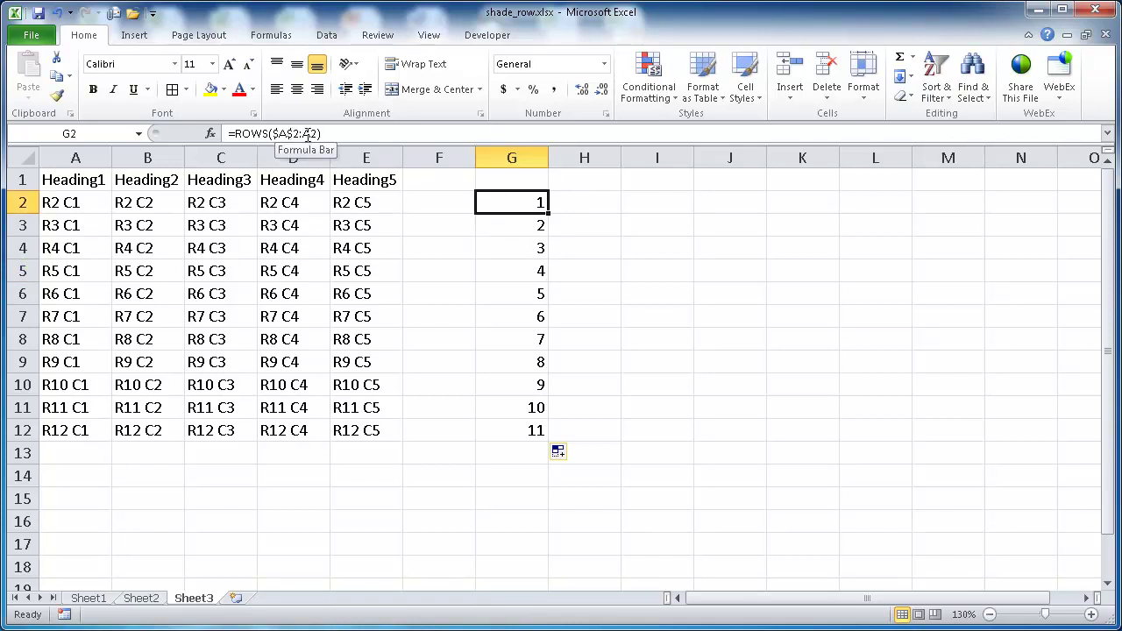
left_click(525, 226)
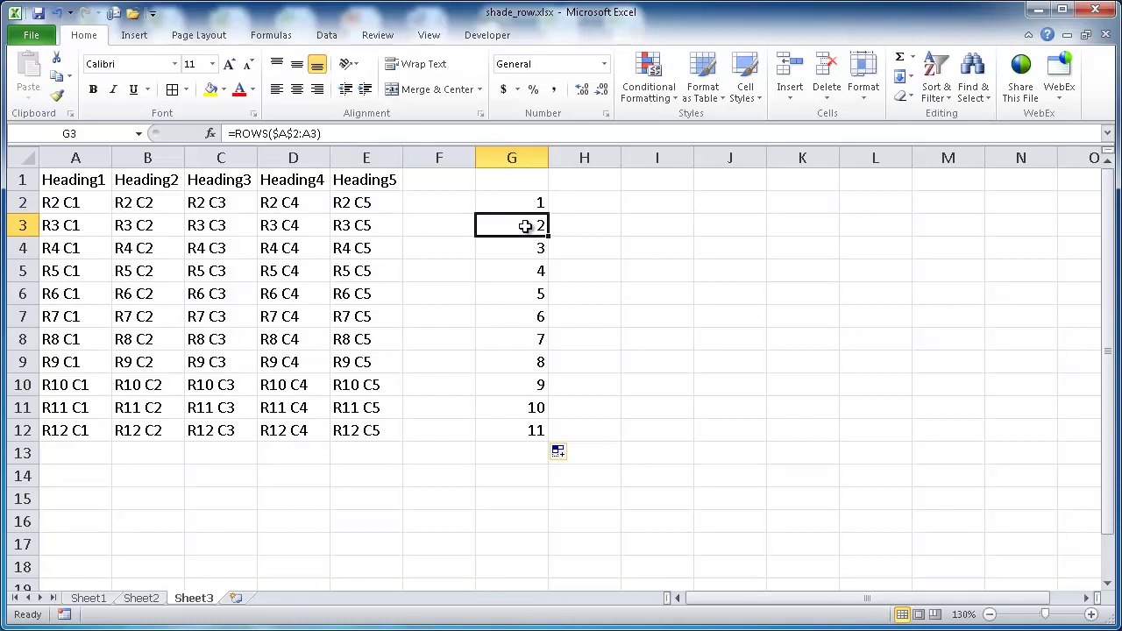
key("Down")
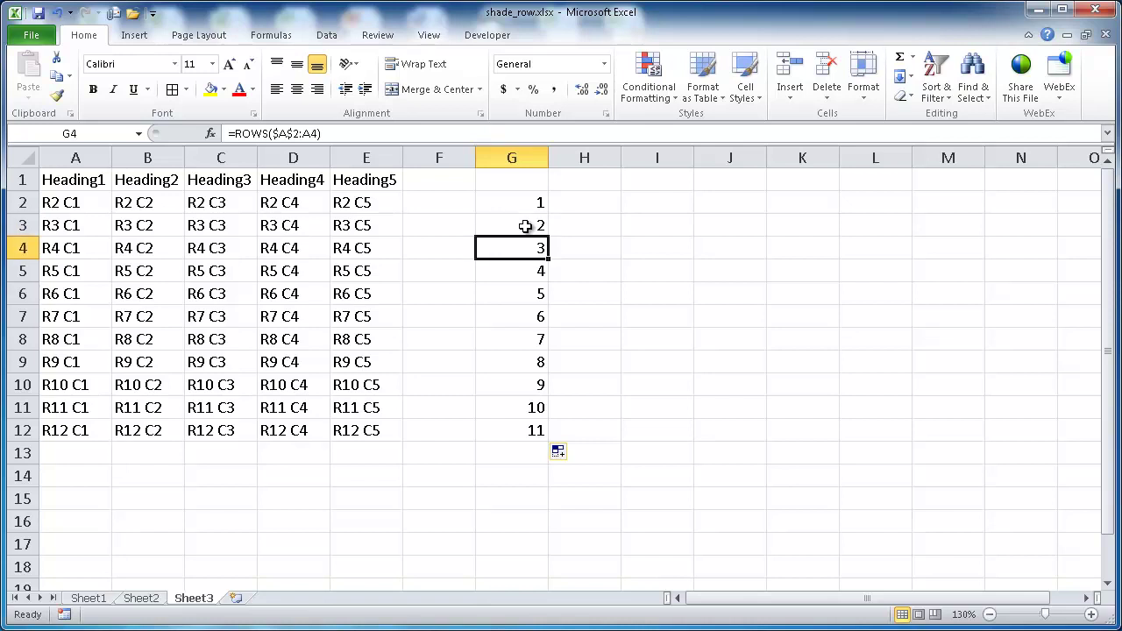
key("Down")
key("Down")
key("Down")
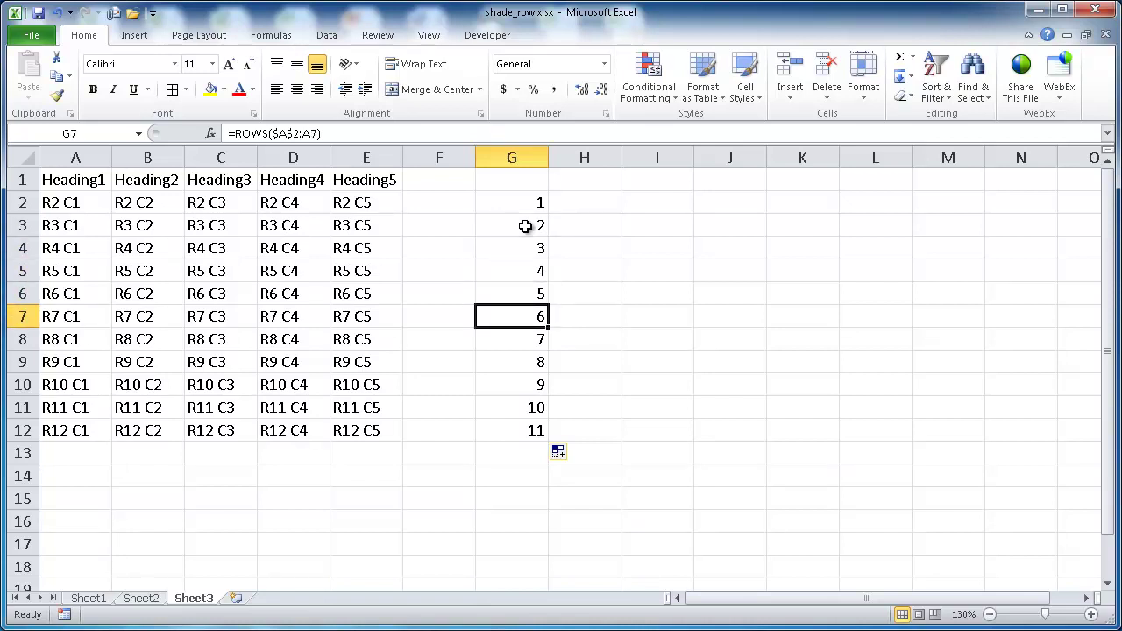
key("Down")
key("Down")
key("Down")
key("Down")
key("Up")
key("Up")
key("Up")
key("Up")
key("Up")
key("Up")
key("Up")
key("Up")
key("Up")
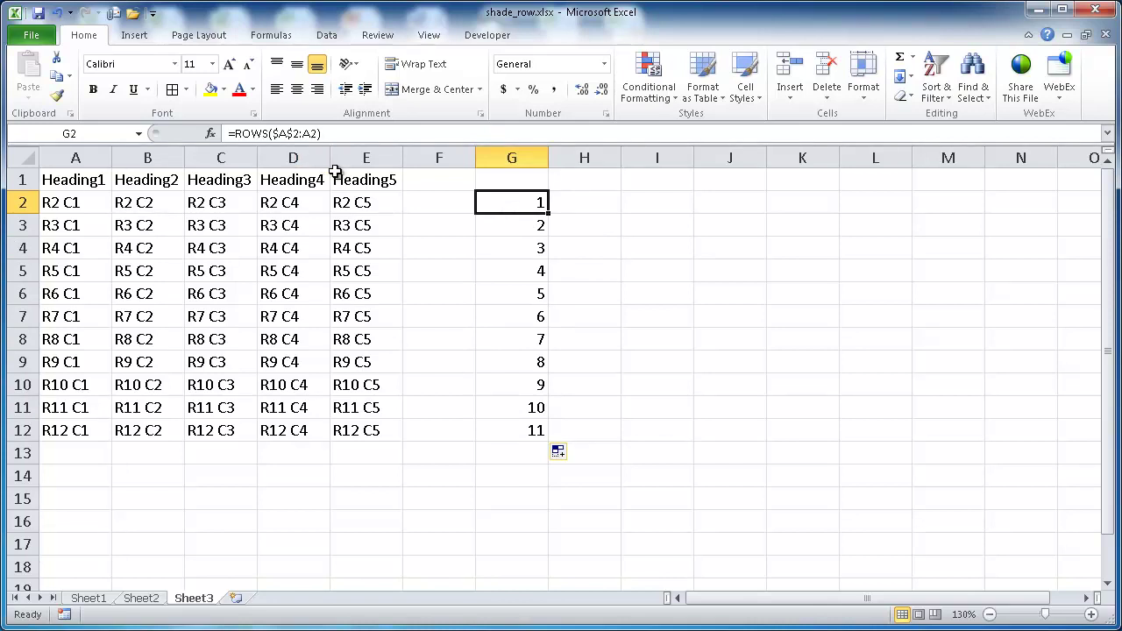
Enter =MOD(G2,2) in cell H2.
left_click(579, 206)
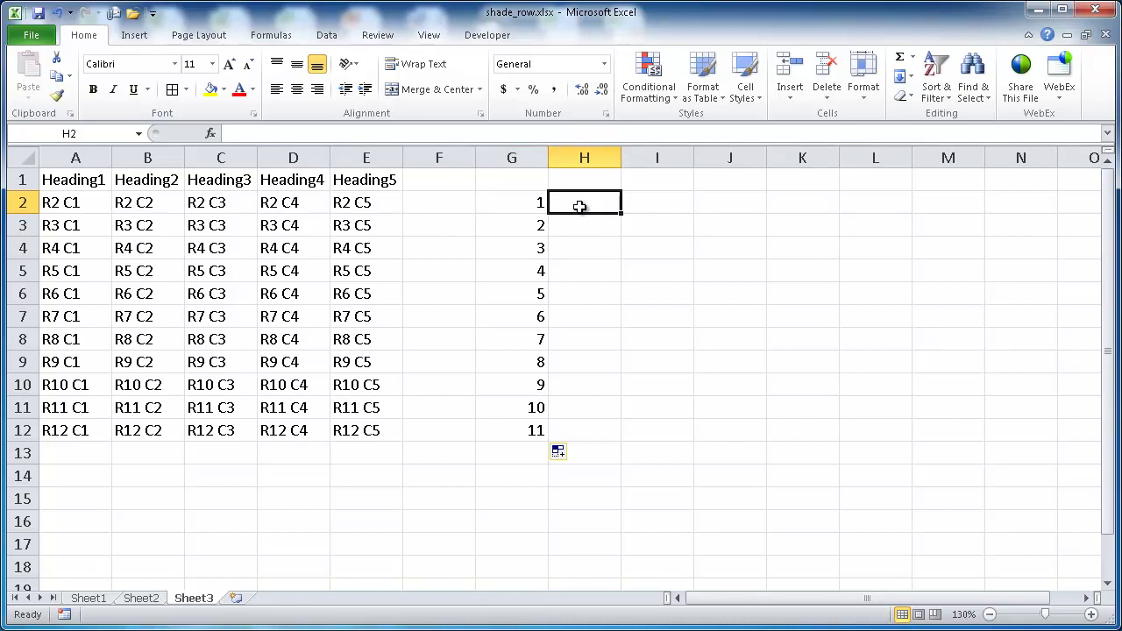
type("=mod(")
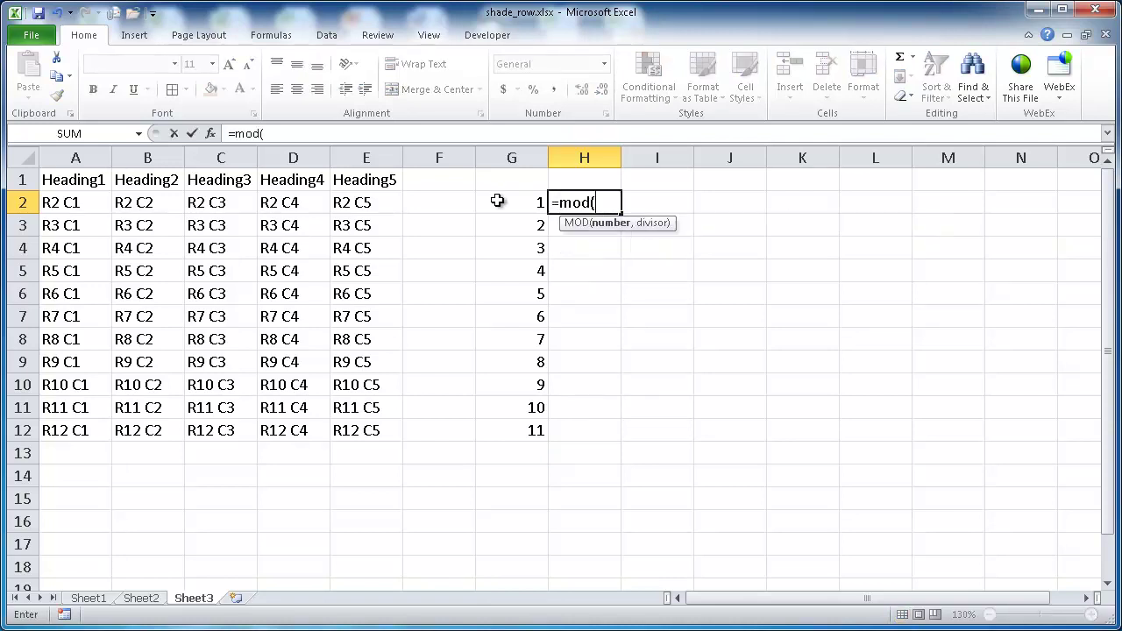
left_click(505, 200)
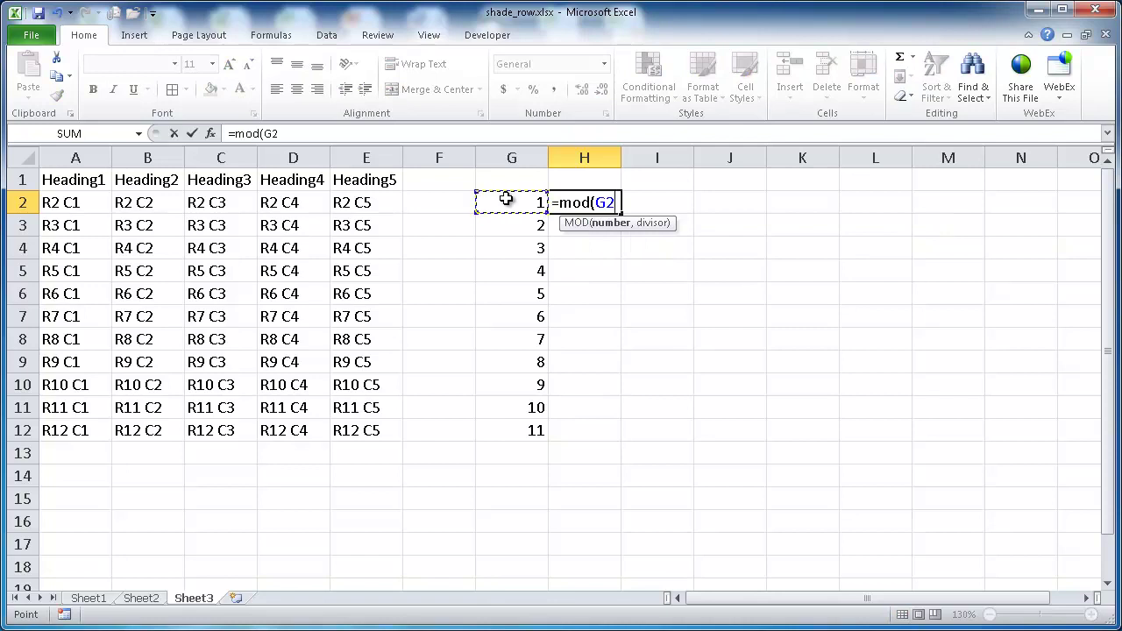
type(",2")
type(")")
key("Return")
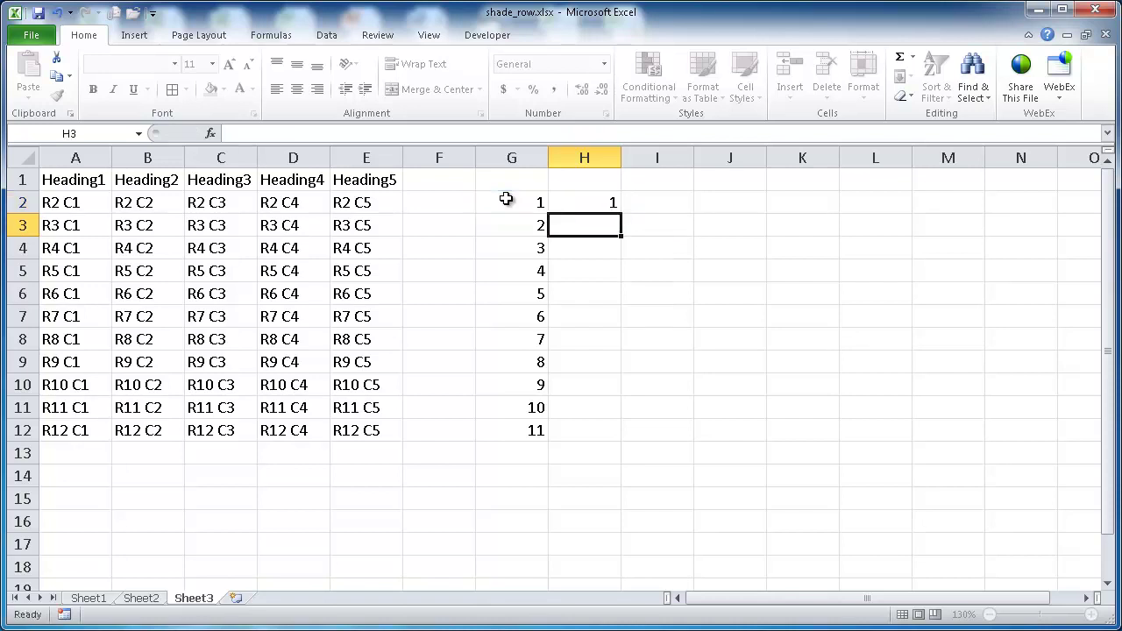
Copy the MOD formula down to H12 and check the alternating 1 and 0 results.
left_click(581, 201)
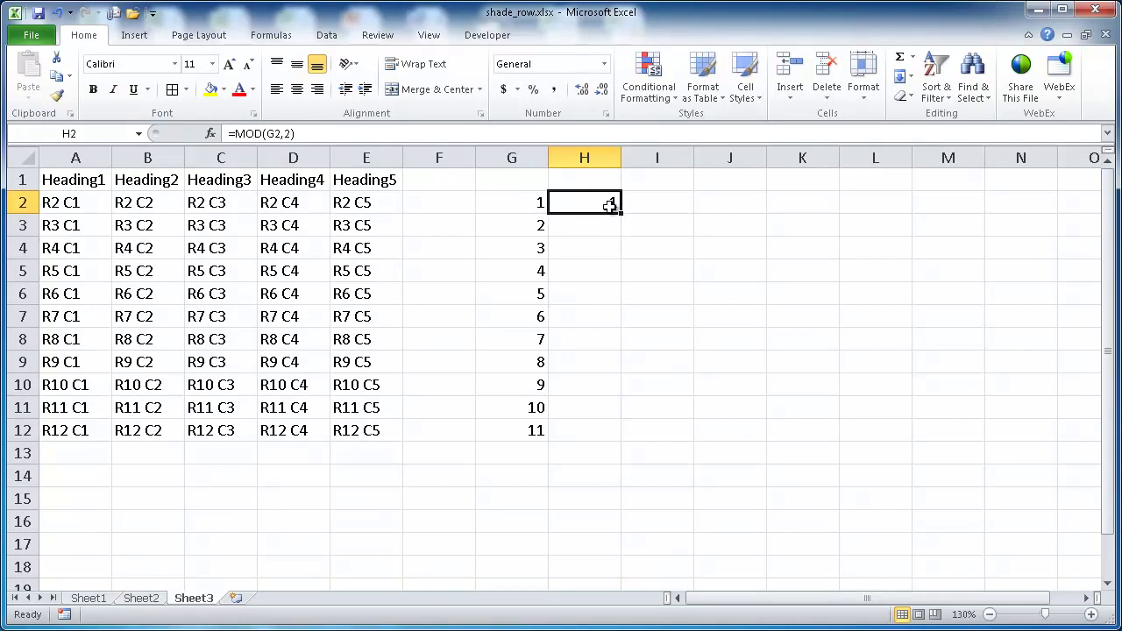
left_click_drag(622, 212, 619, 235)
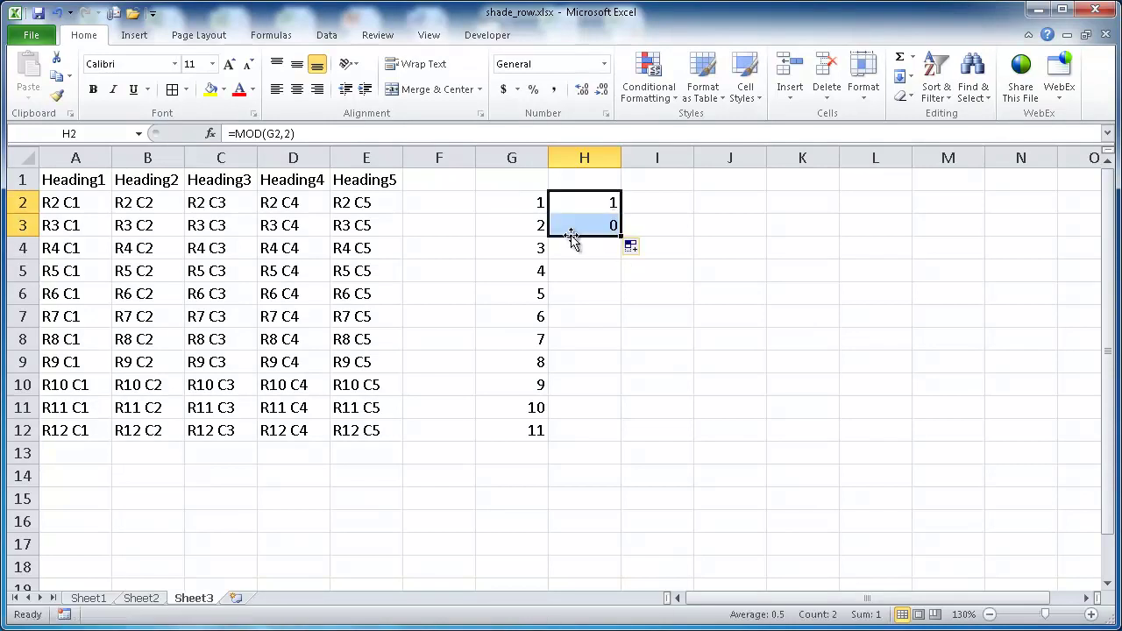
double_click(621, 235)
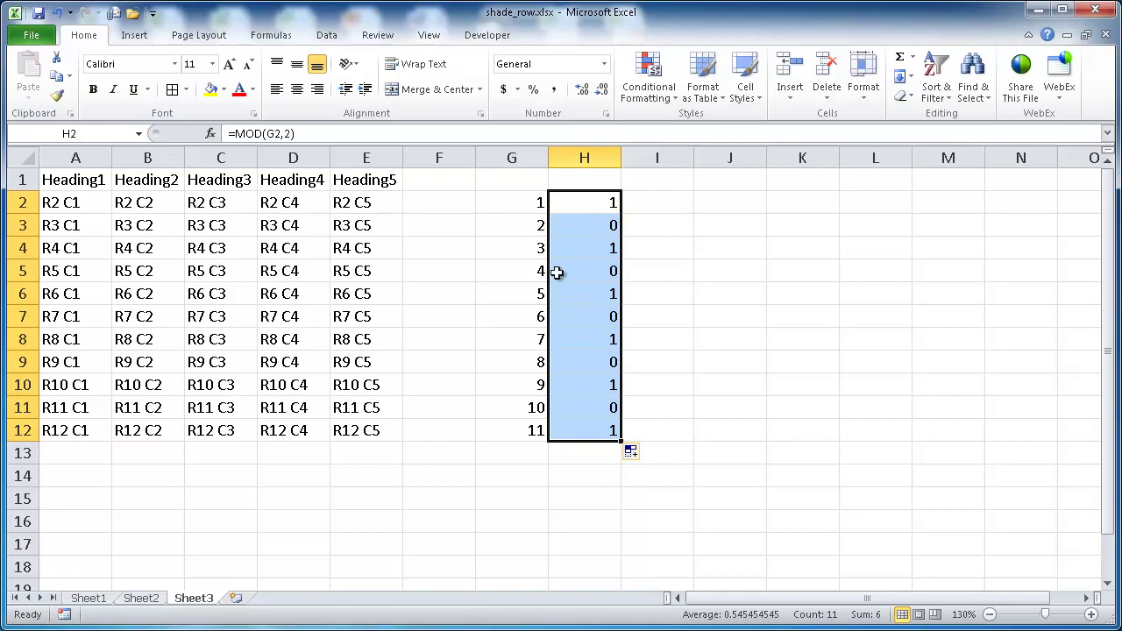
left_click(582, 315)
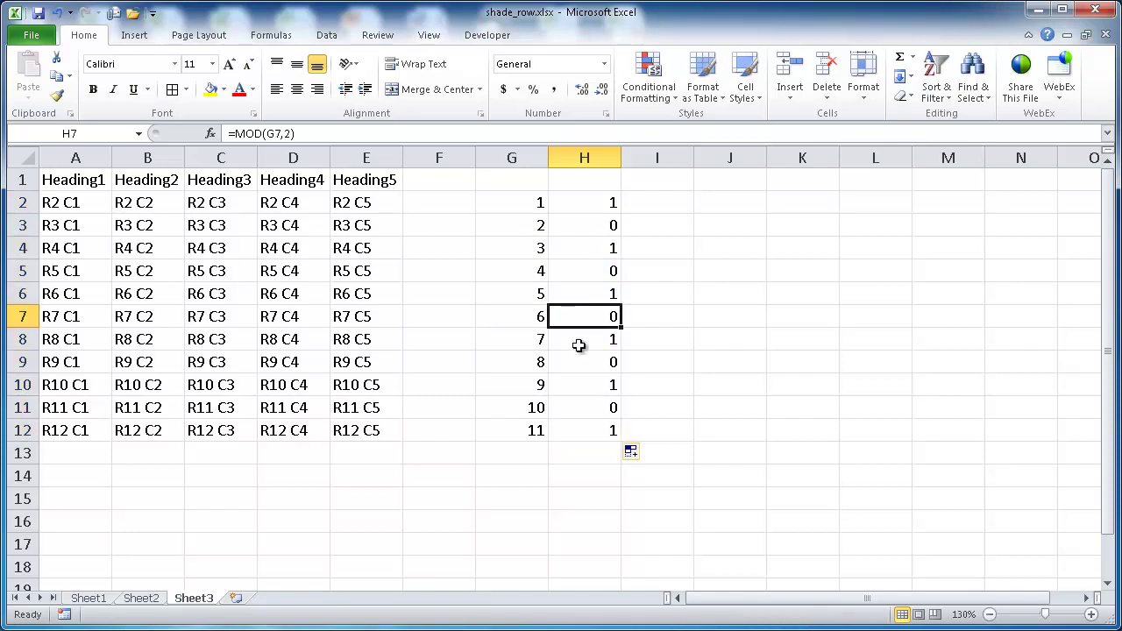
left_click(589, 359)
left_click(591, 405)
Build a ROWS($A$2:A2) remainder formula in I2; the first attempt triggers a formula error.
key("ctrl+Up")
key("Right")
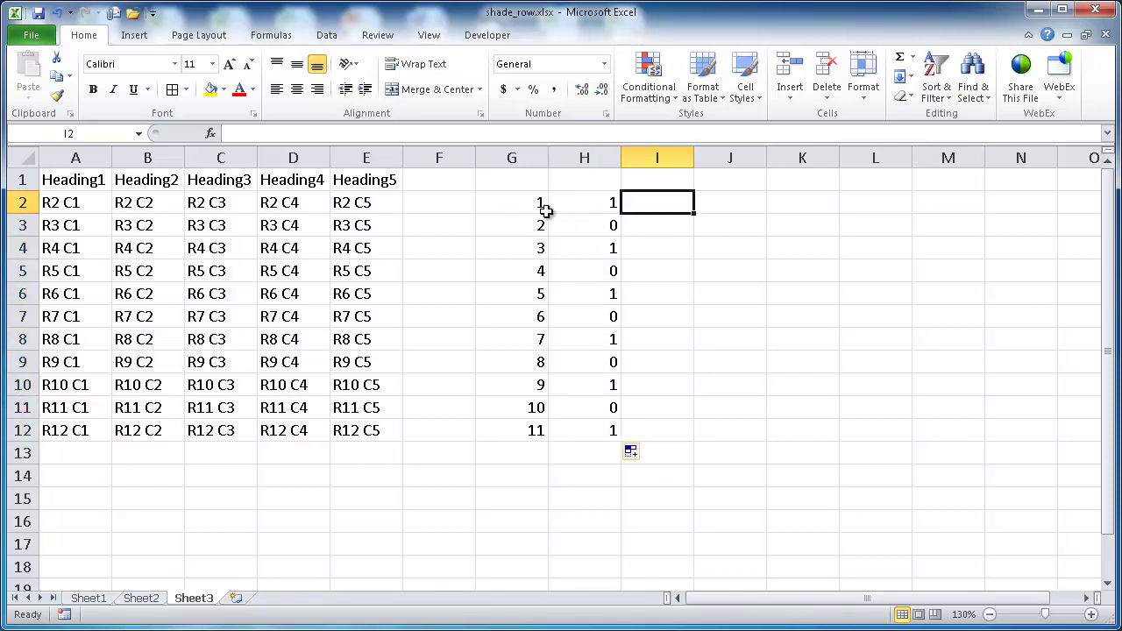
type("=")
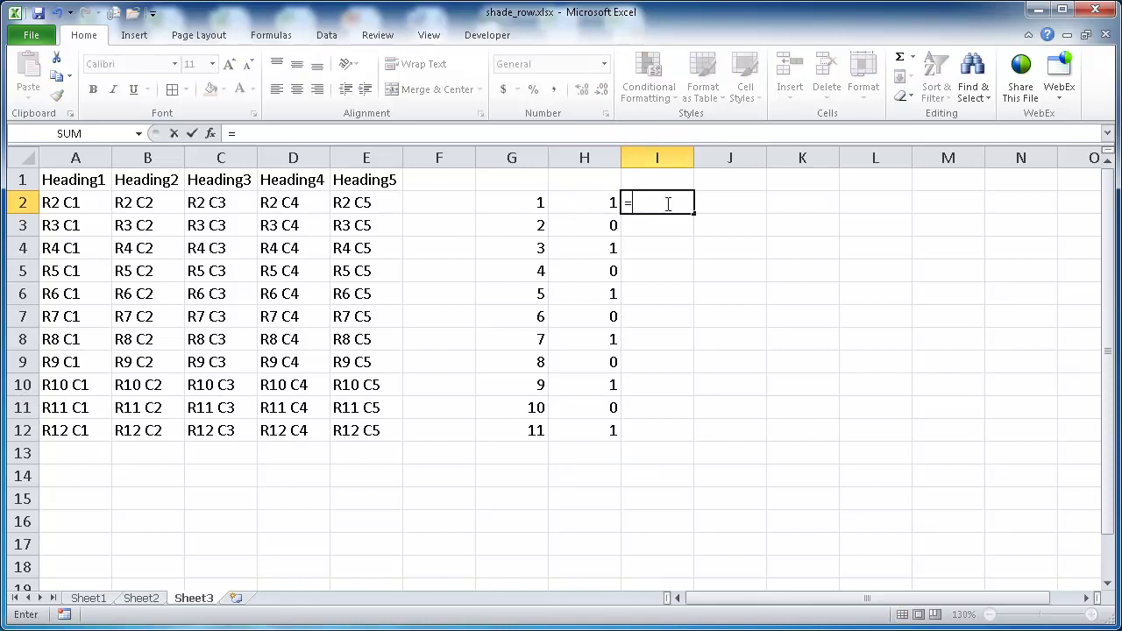
key("BackSpace")
type("=(ro")
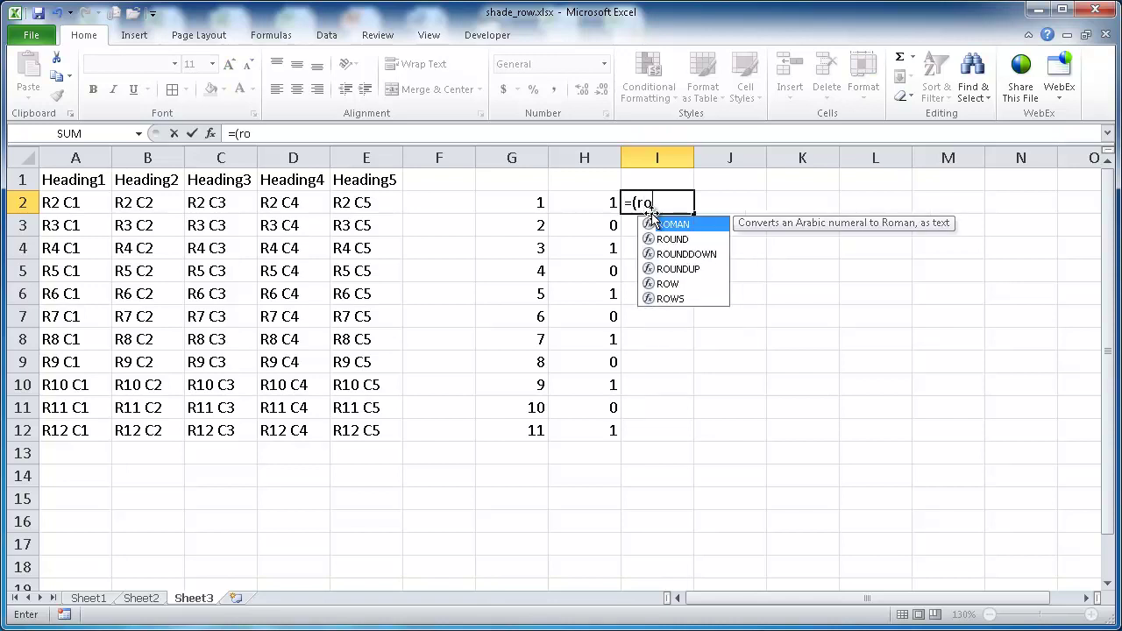
type("ws(")
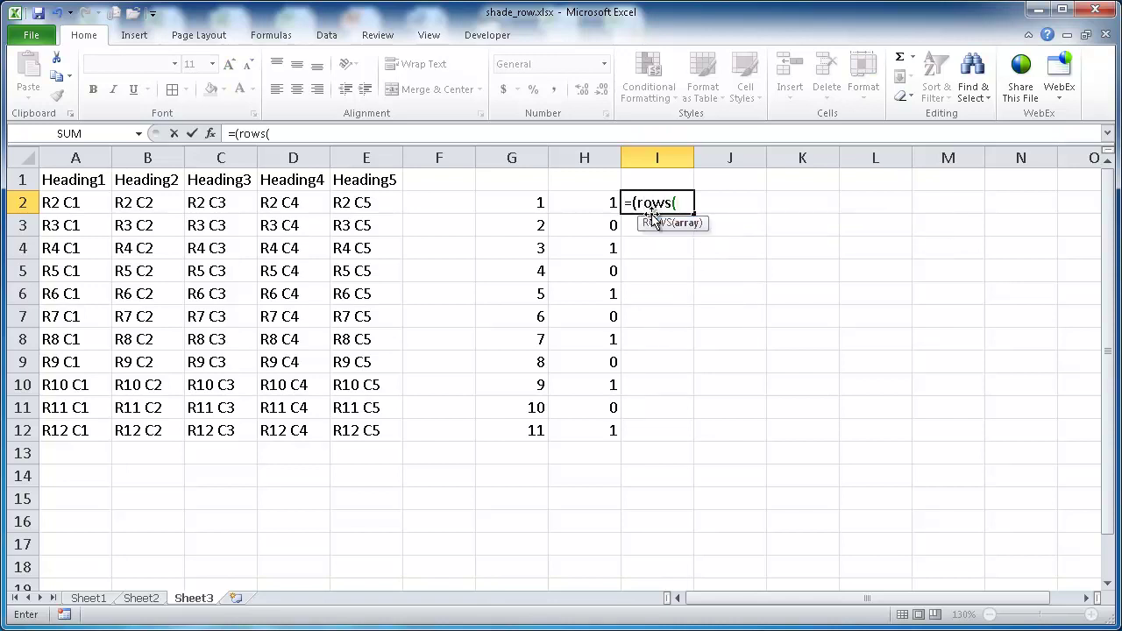
left_click(77, 204)
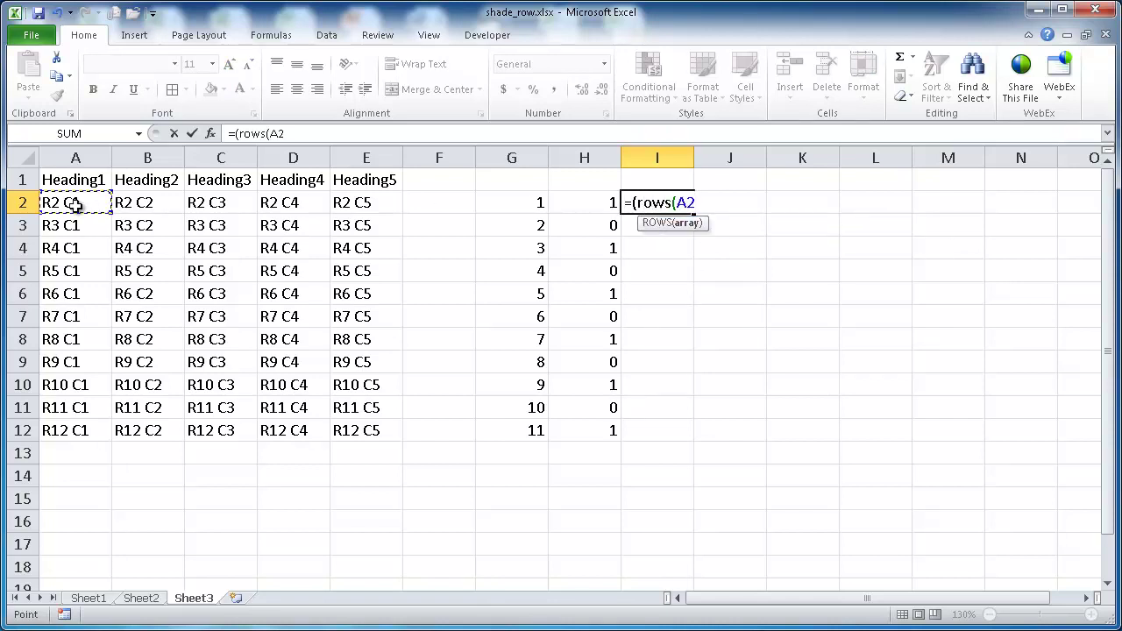
key("F8")
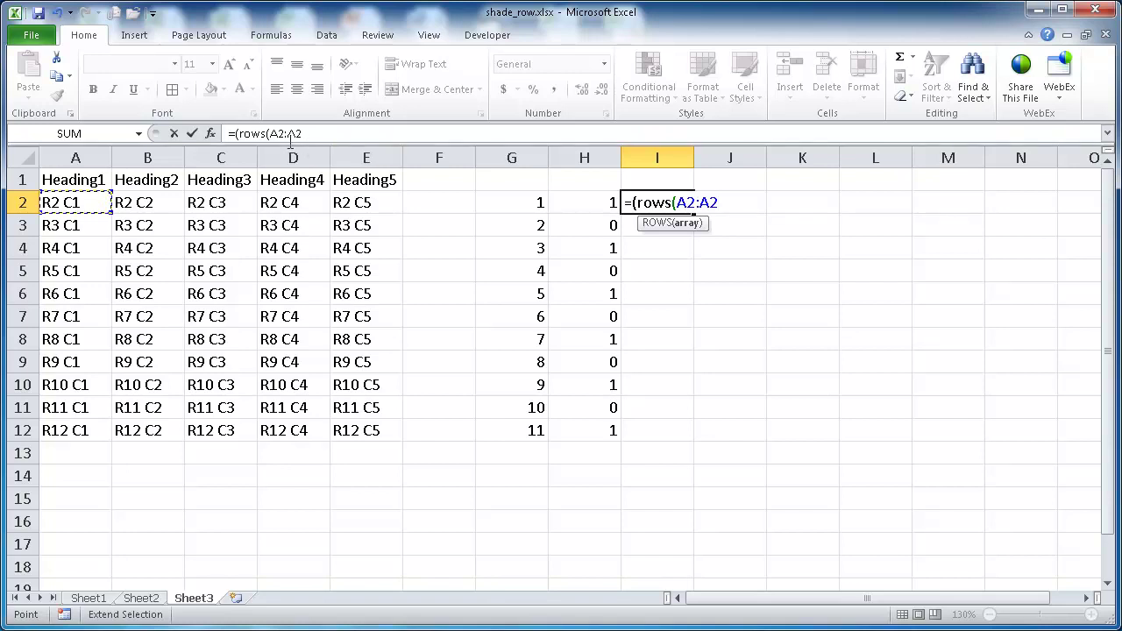
left_click_drag(302, 133, 271, 133)
key("F4")
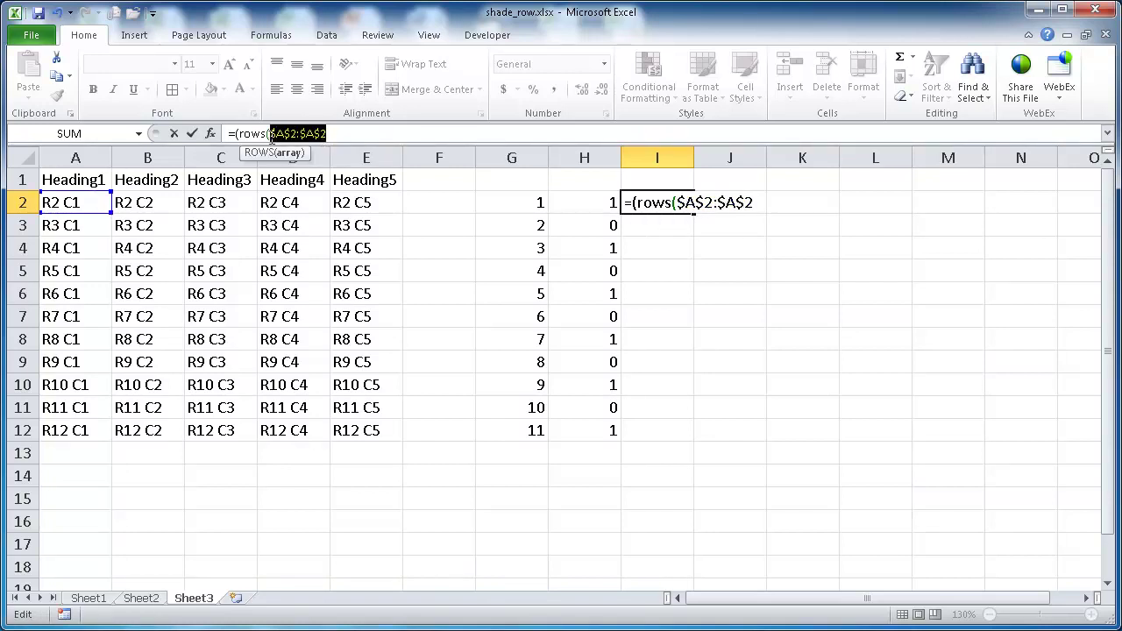
left_click(302, 133)
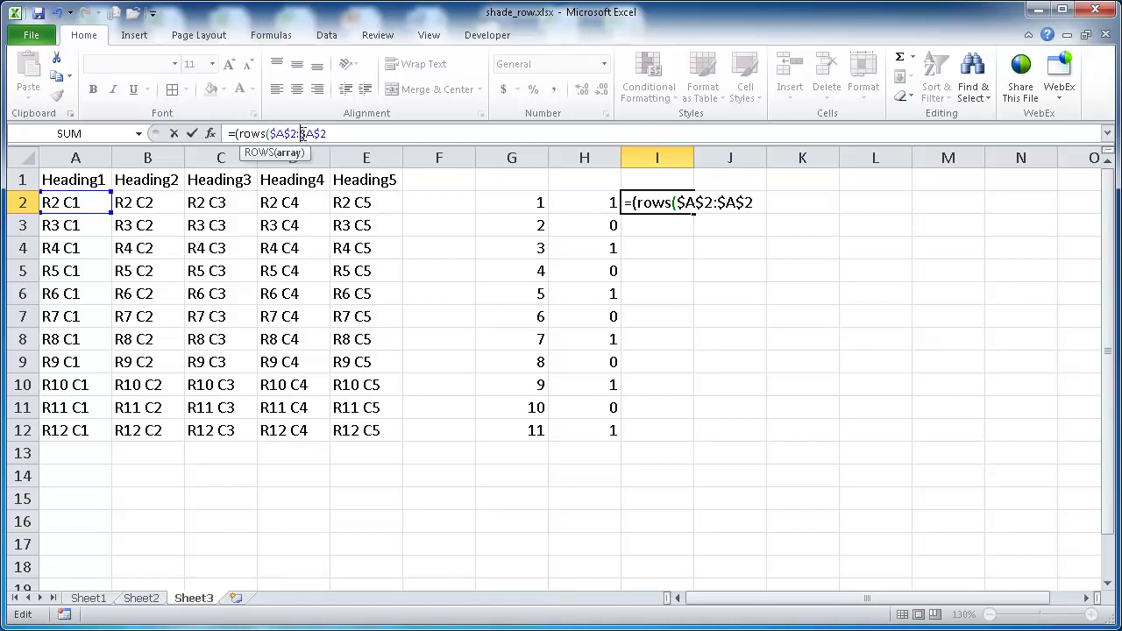
left_click_drag(302, 133, 331, 133)
key("F4")
key("F4")
key("F4")
left_click(325, 133)
type("),")
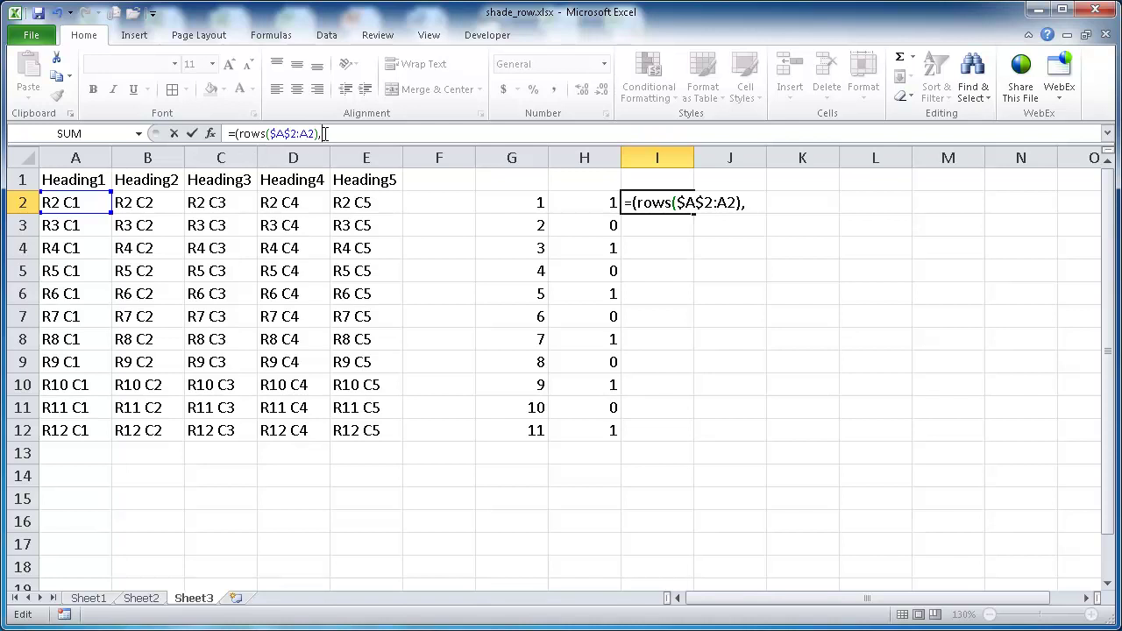
type("2)")
key("Return")
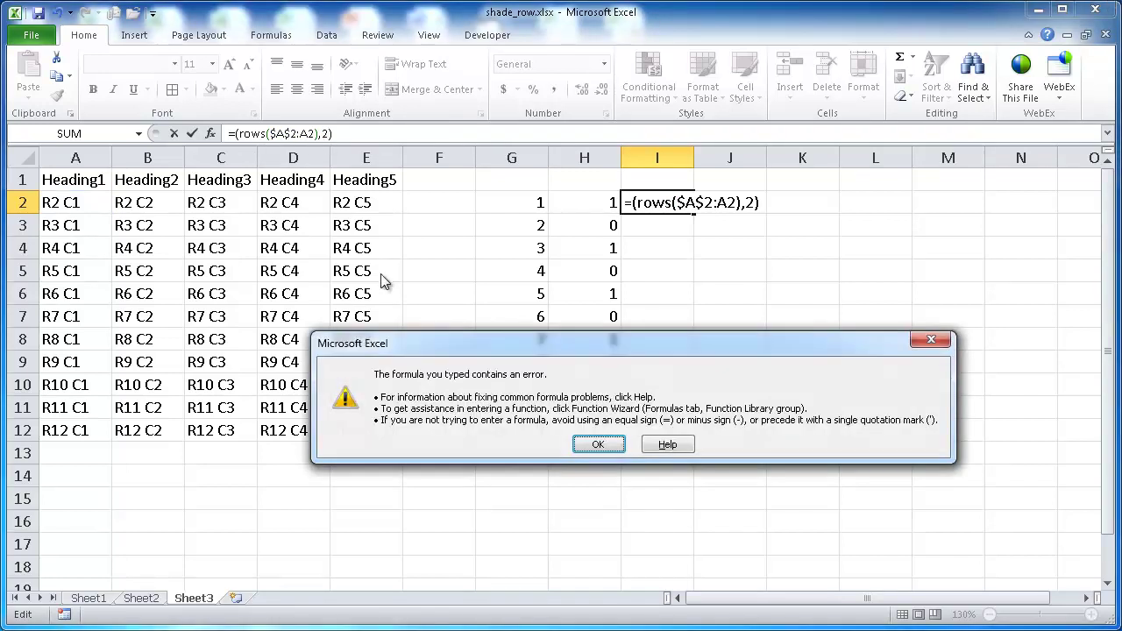
left_click(610, 445)
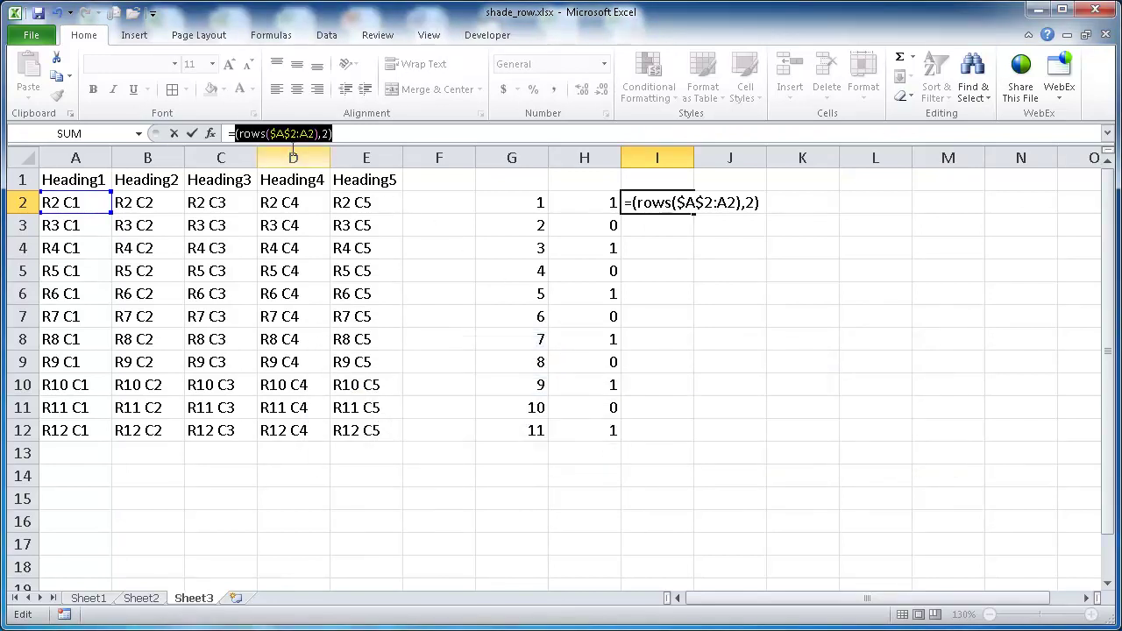
Correct I2 to =MOD(ROWS($A$2:A2),2) and fill it down to I12.
left_click(237, 133)
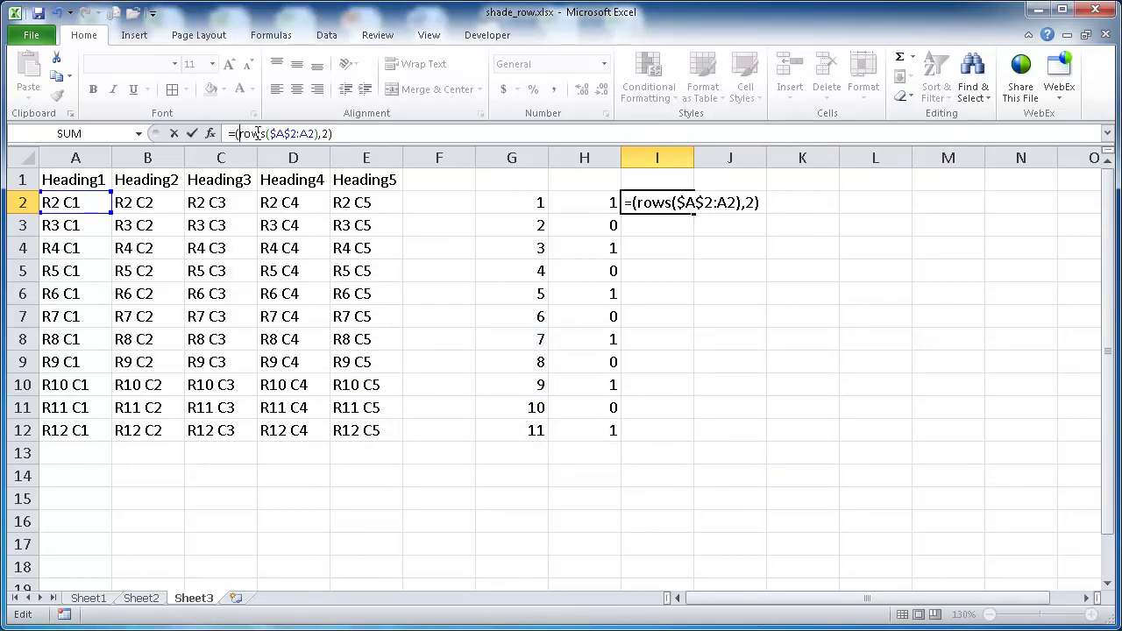
key("Delete")
type("mod")
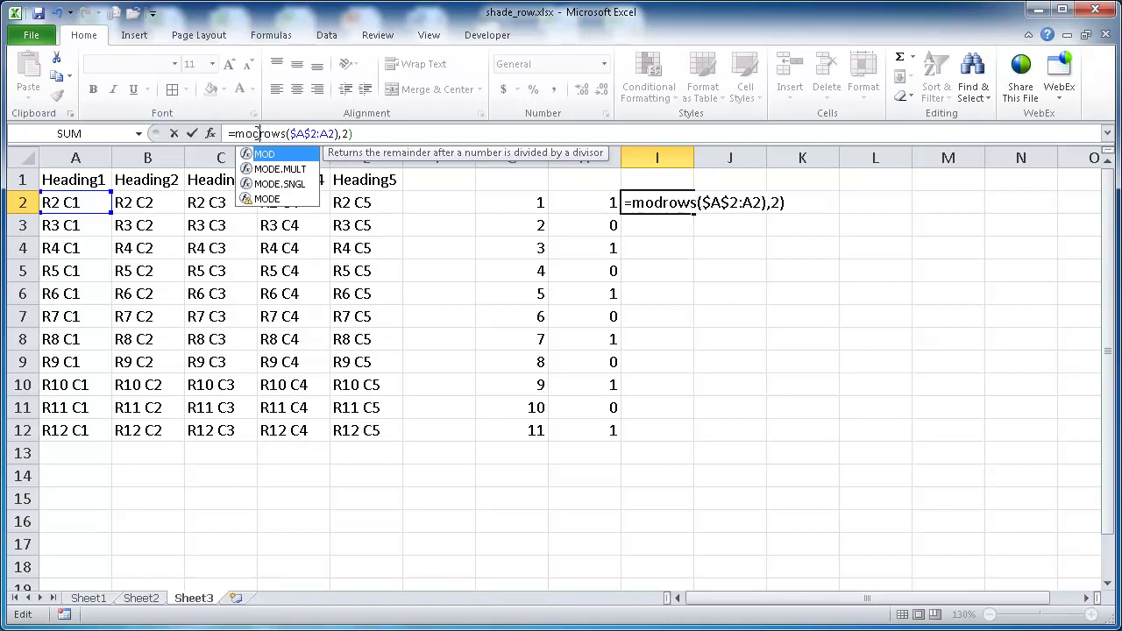
type("(")
left_click(344, 133)
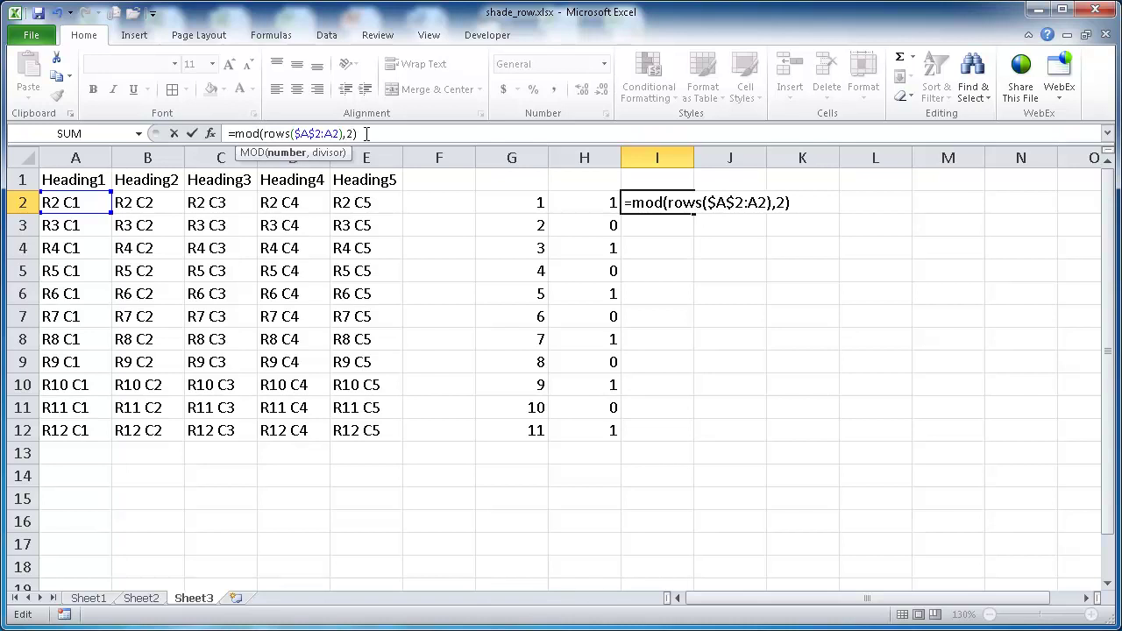
left_click(367, 133)
key("Return")
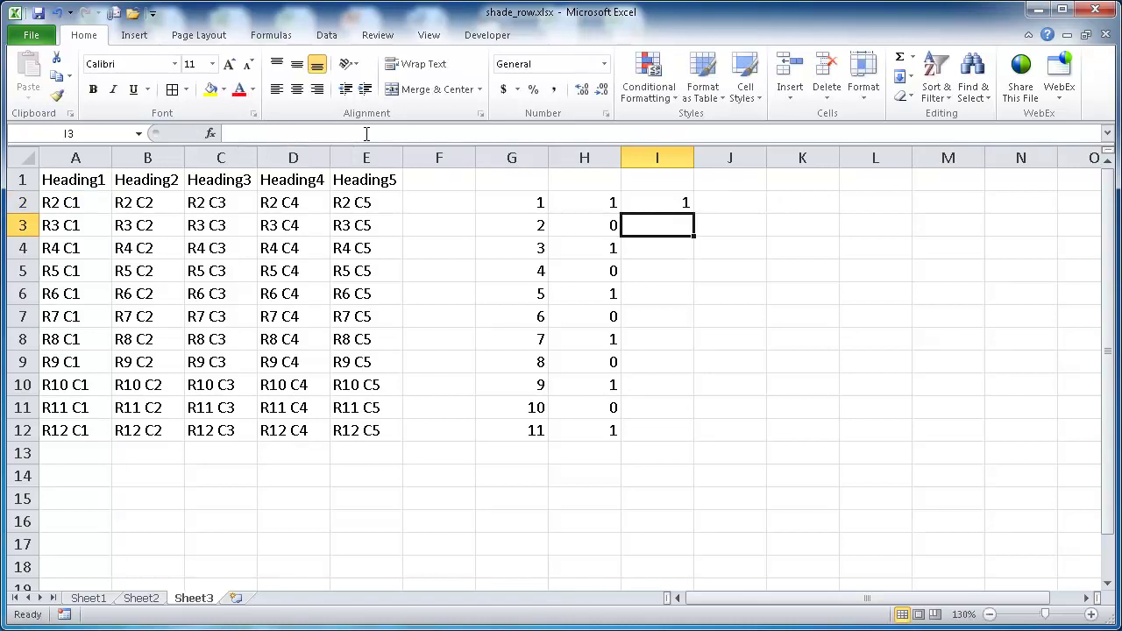
left_click(666, 202)
left_click_drag(694, 213, 692, 446)
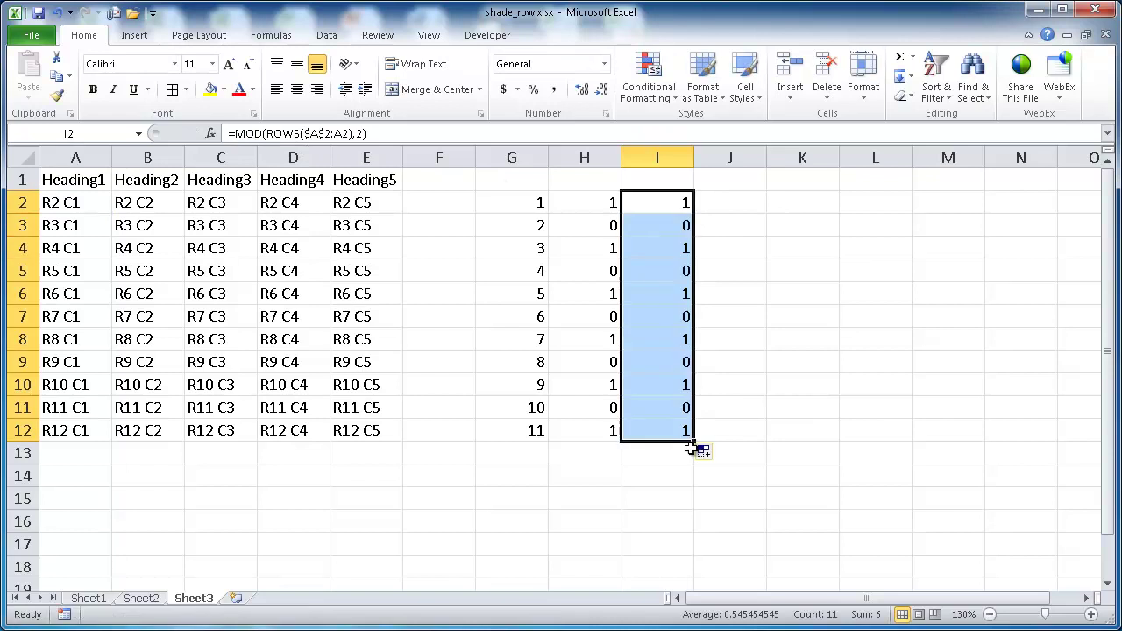
Compare the H2 and I2 formulas and copy I2's formula text from the formula bar.
left_click(579, 210)
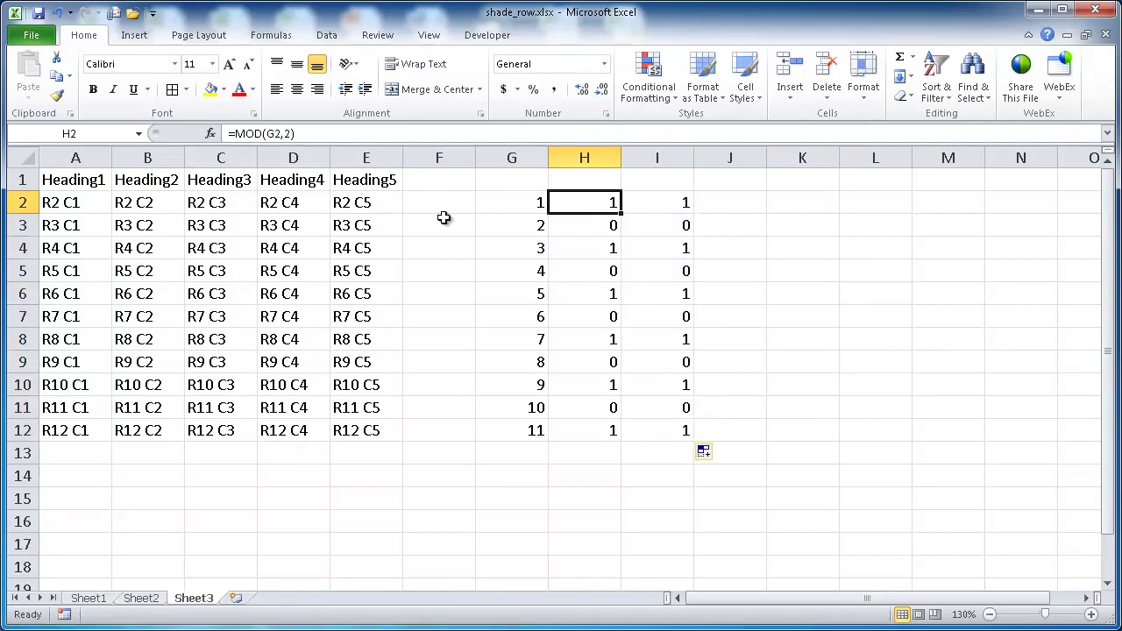
left_click(648, 205)
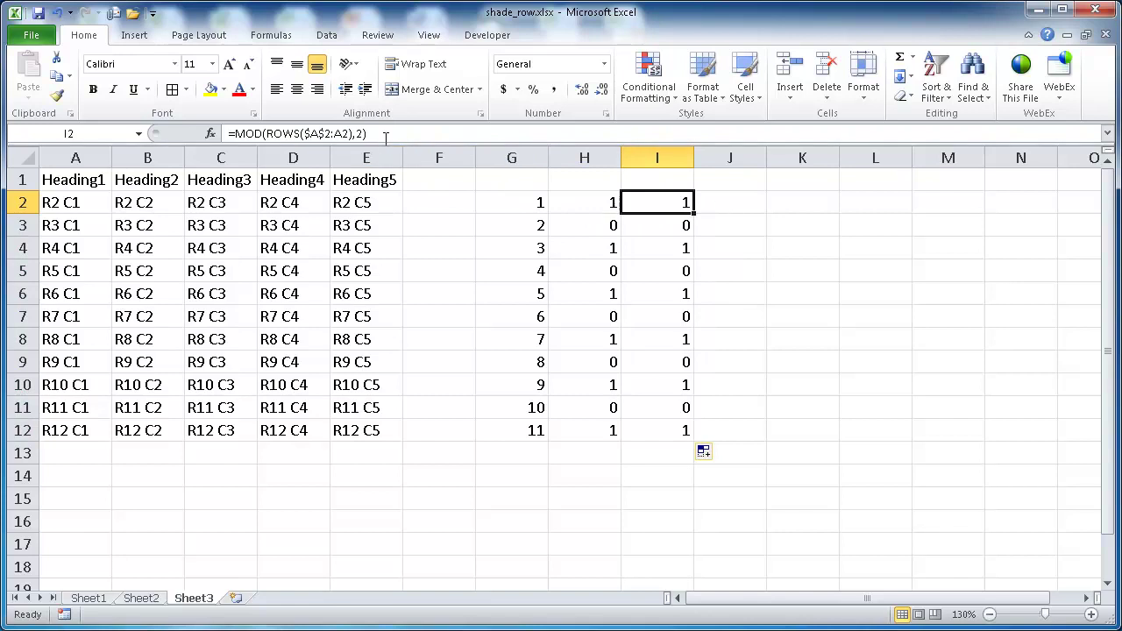
left_click_drag(385, 138, 167, 133)
key("ctrl+c")
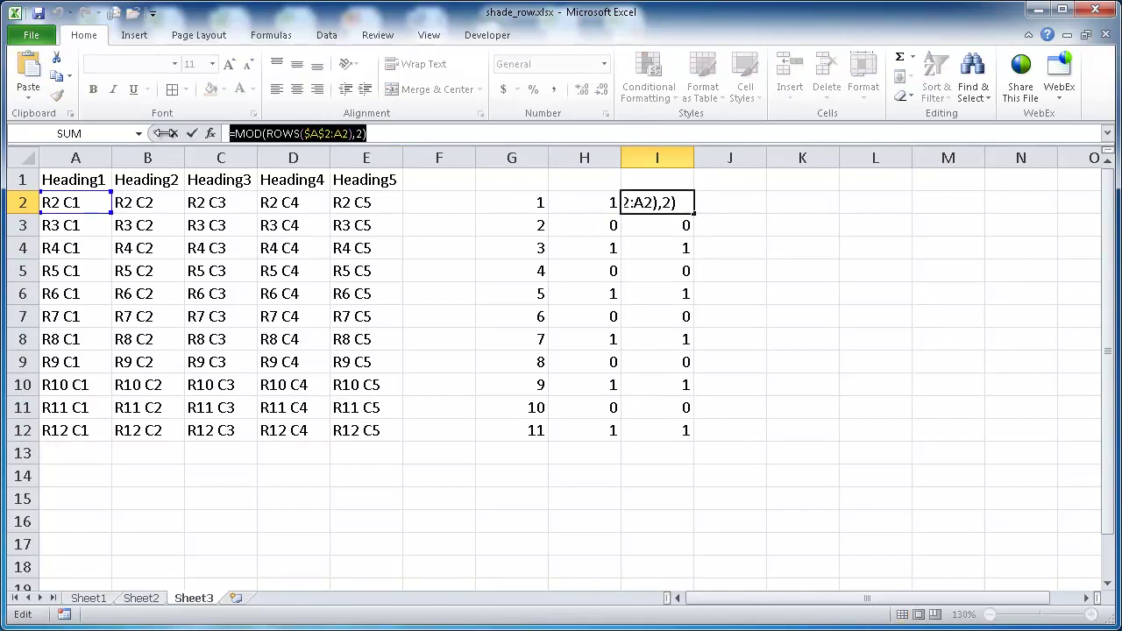
key("Escape")
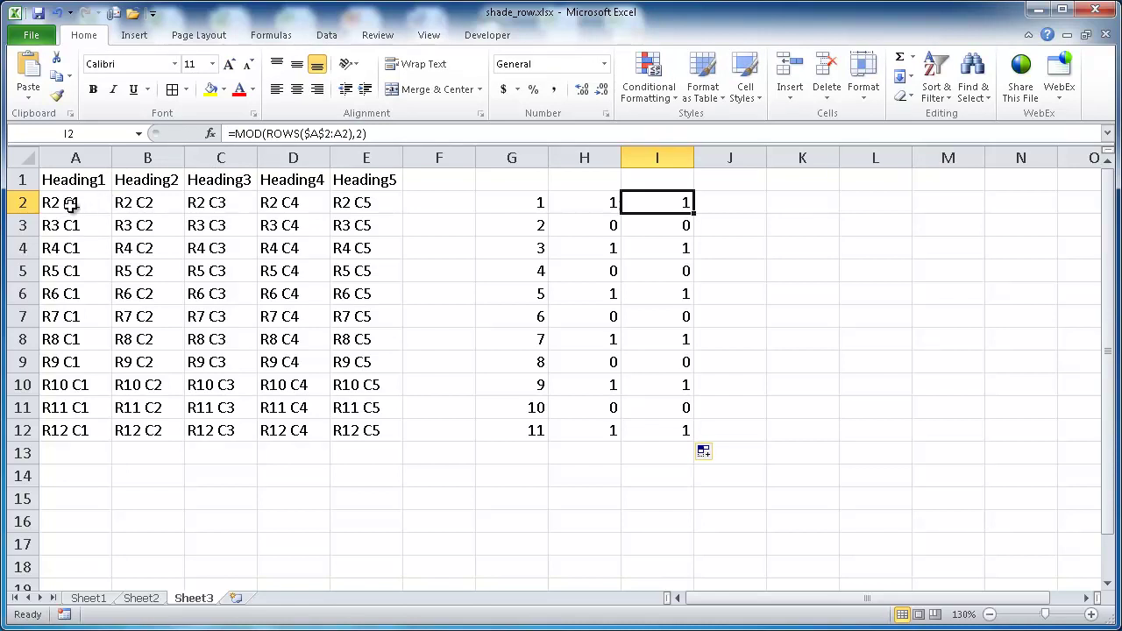
For A2:E12, start a new formula rule using =MOD(ROWS($A$2:A2),2).
left_click_drag(69, 206, 348, 430)
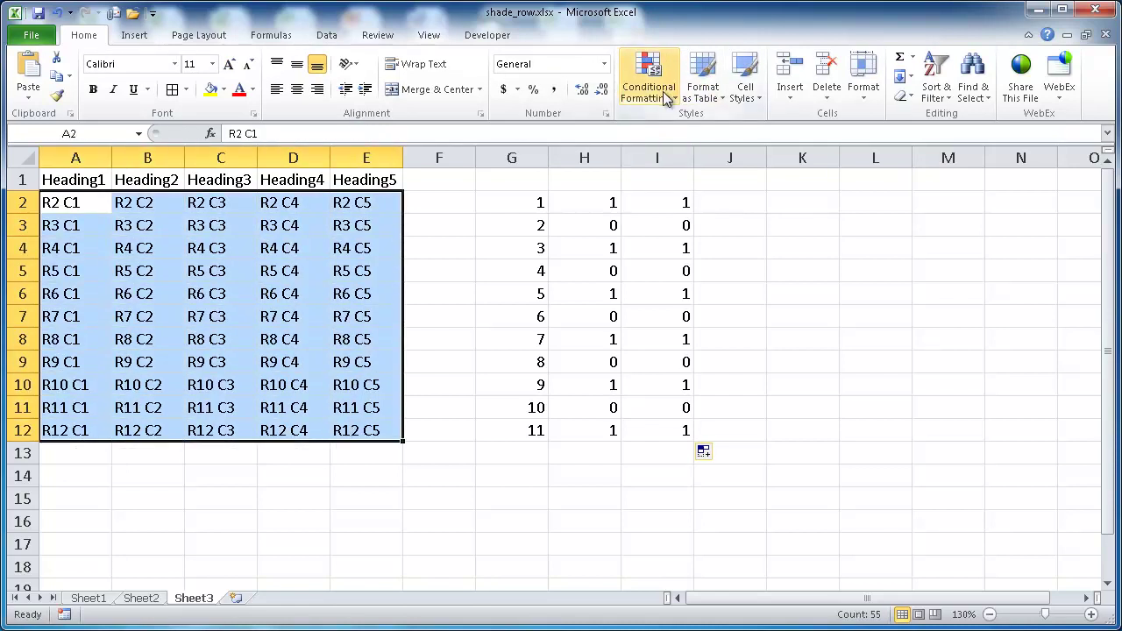
key("alt")
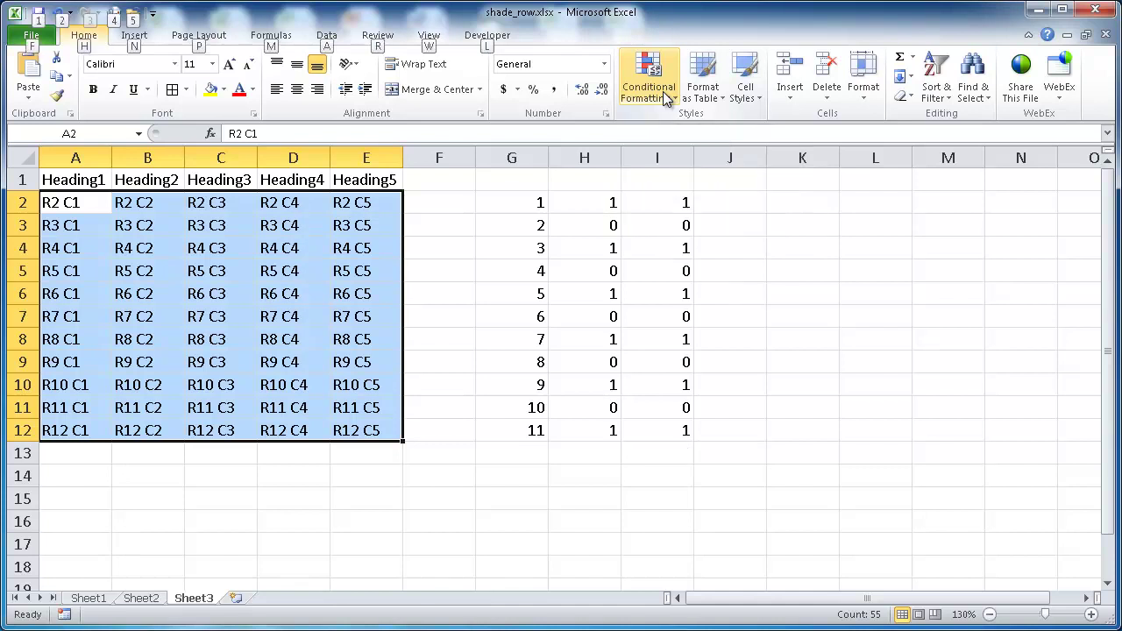
key("h")
key("l")
key("r")
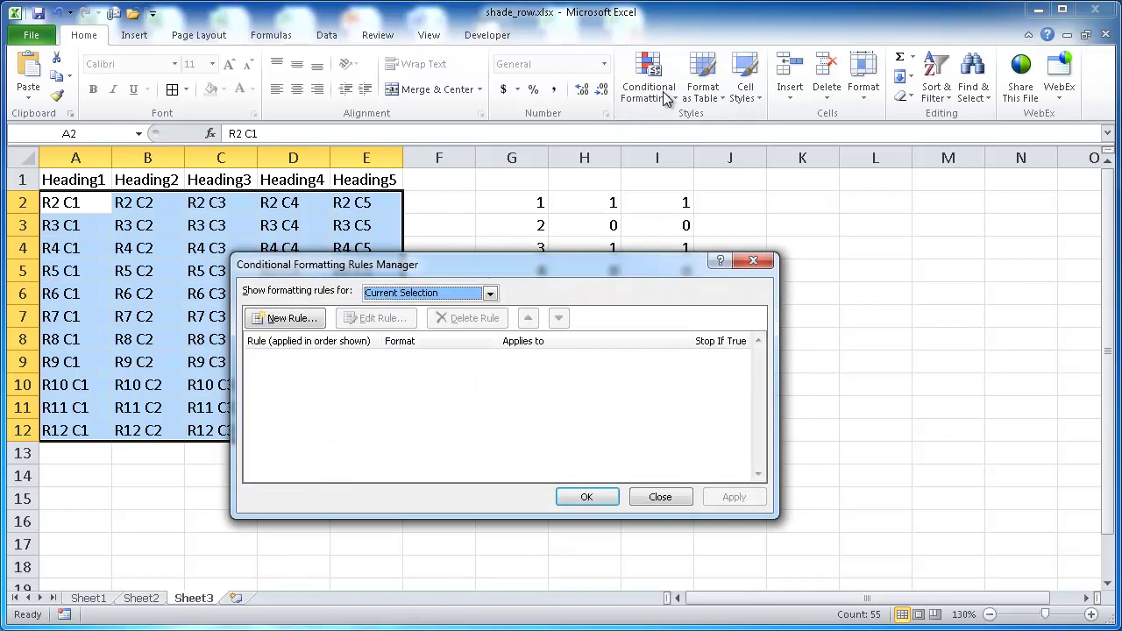
left_click(292, 321)
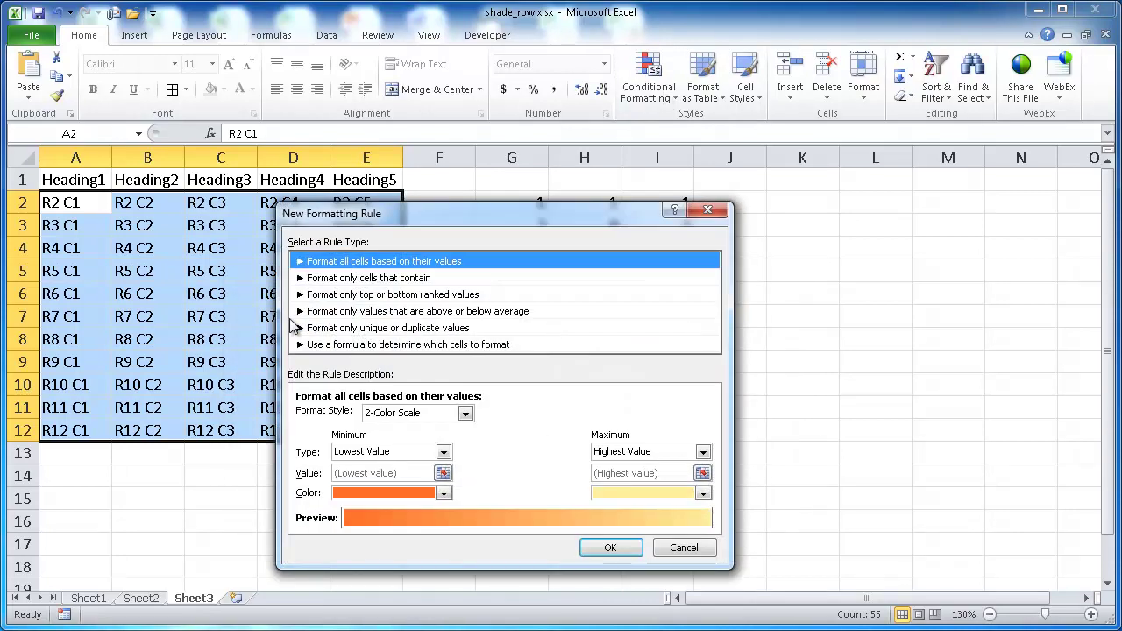
left_click(406, 345)
left_click(346, 415)
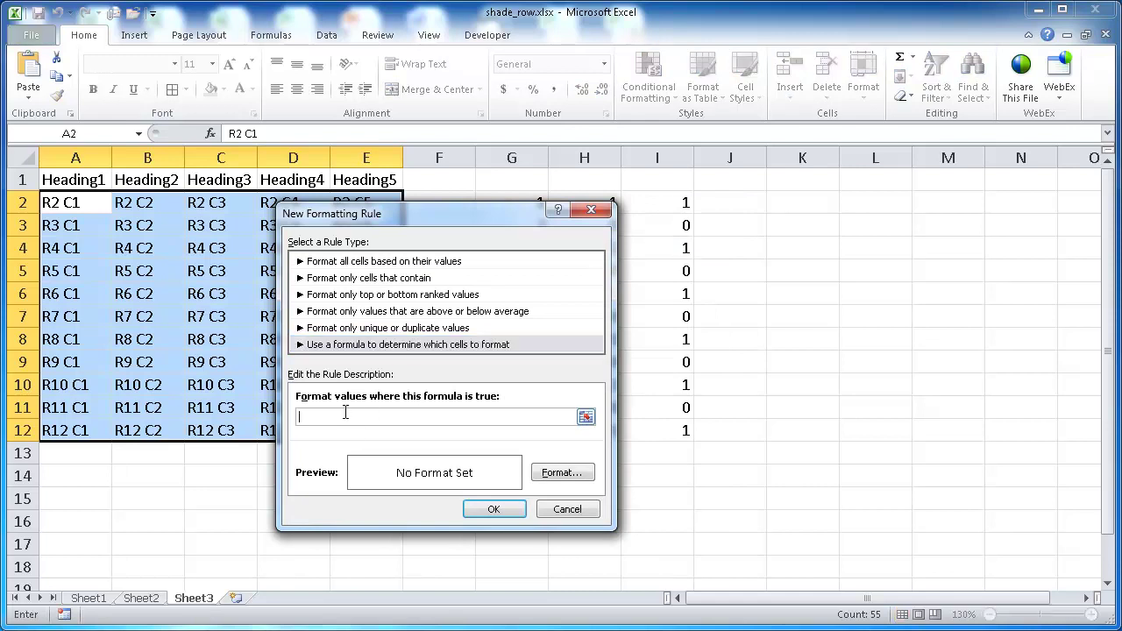
key("ctrl+v")
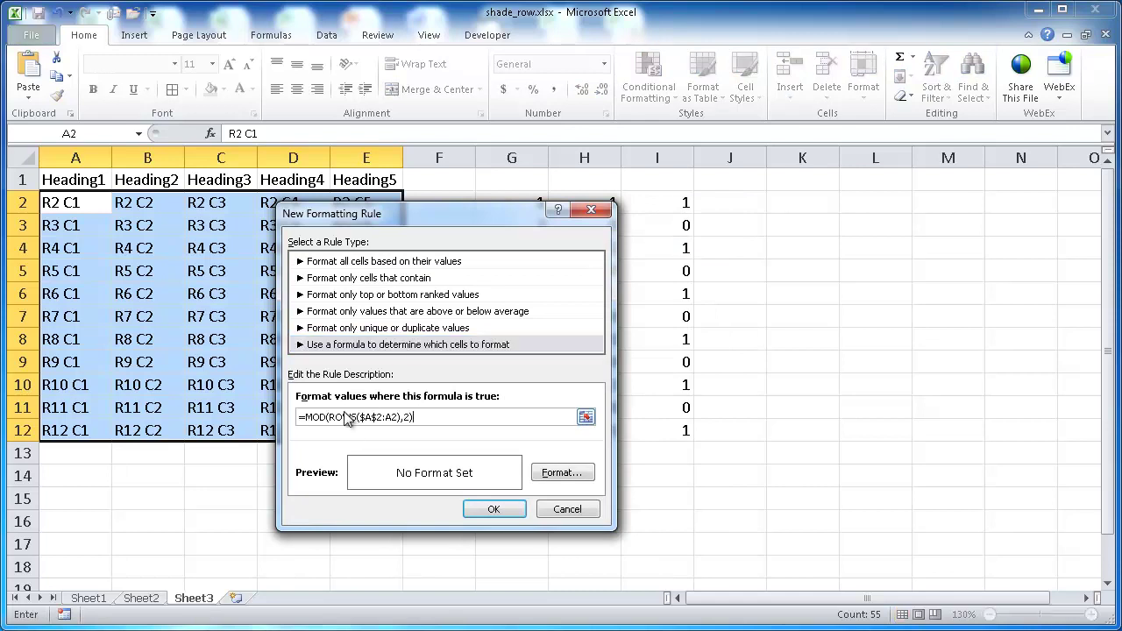
Give the rule a gold fill and confirm it.
left_click(565, 473)
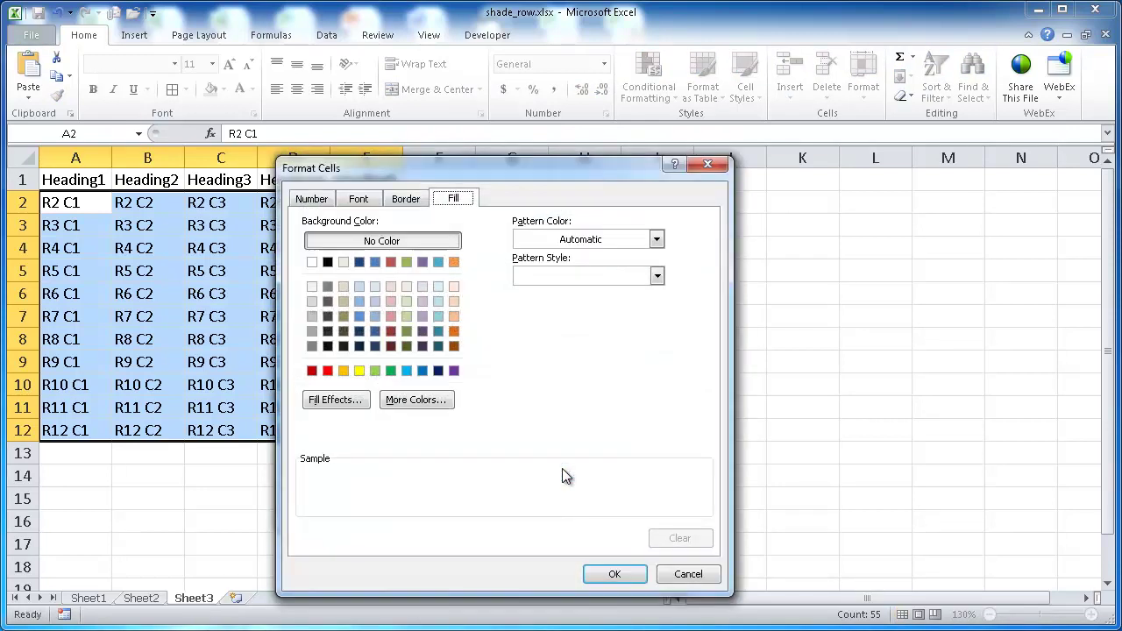
left_click(342, 370)
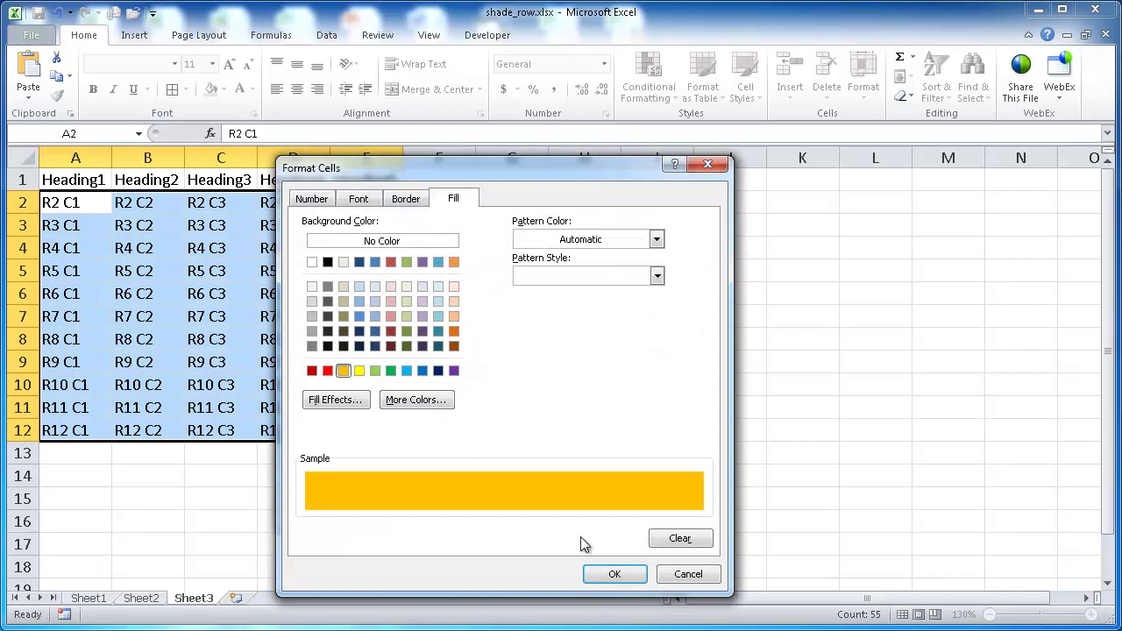
left_click(617, 573)
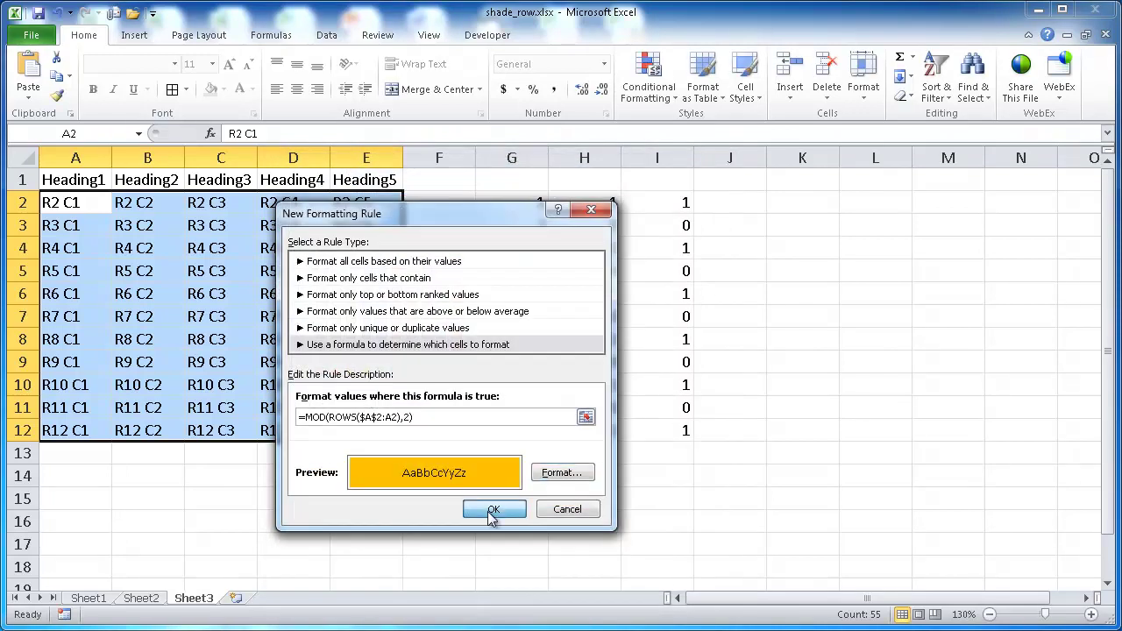
left_click(492, 510)
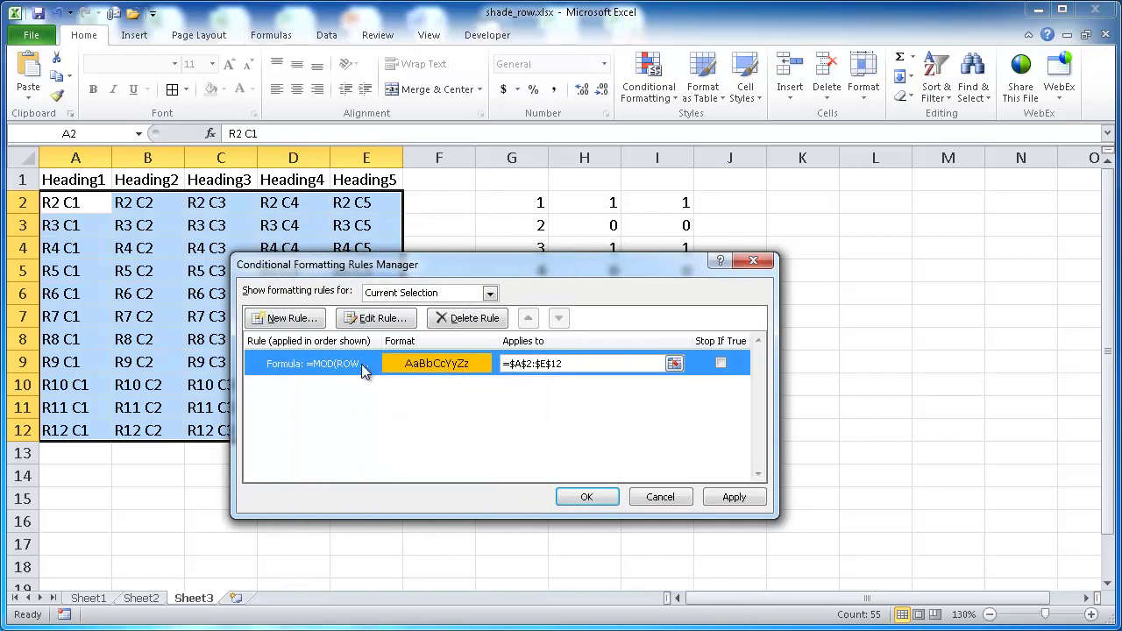
left_click(373, 318)
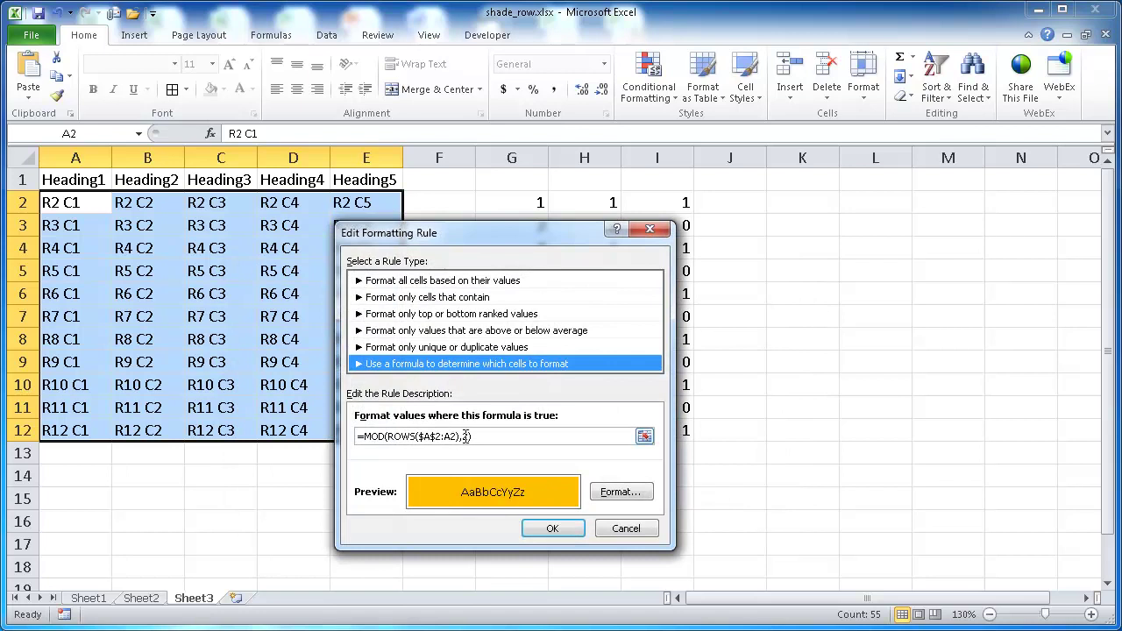
key("Return")
Apply the orange banding rule, compare with Sheet1, and clear columns G–J on Sheet3.
left_click(587, 497)
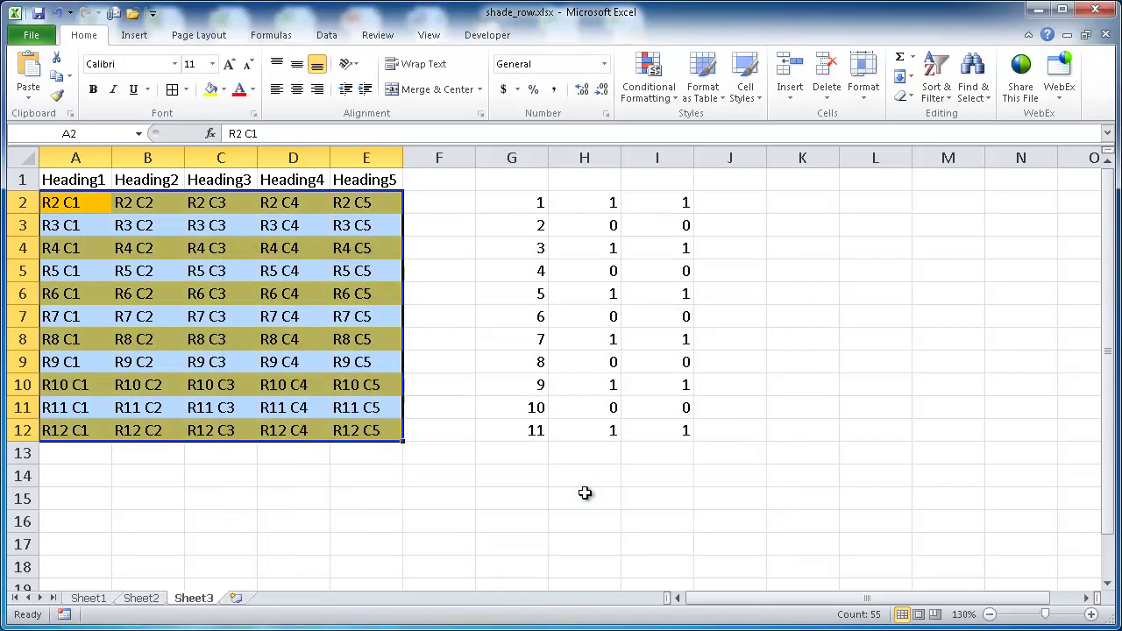
left_click(346, 496)
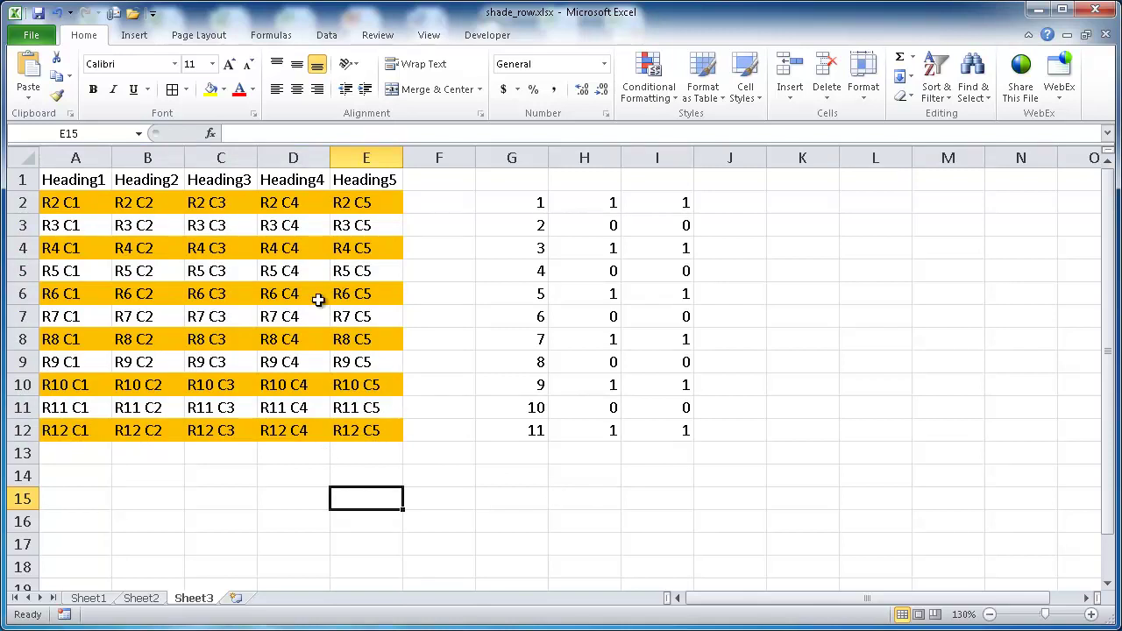
left_click(91, 601)
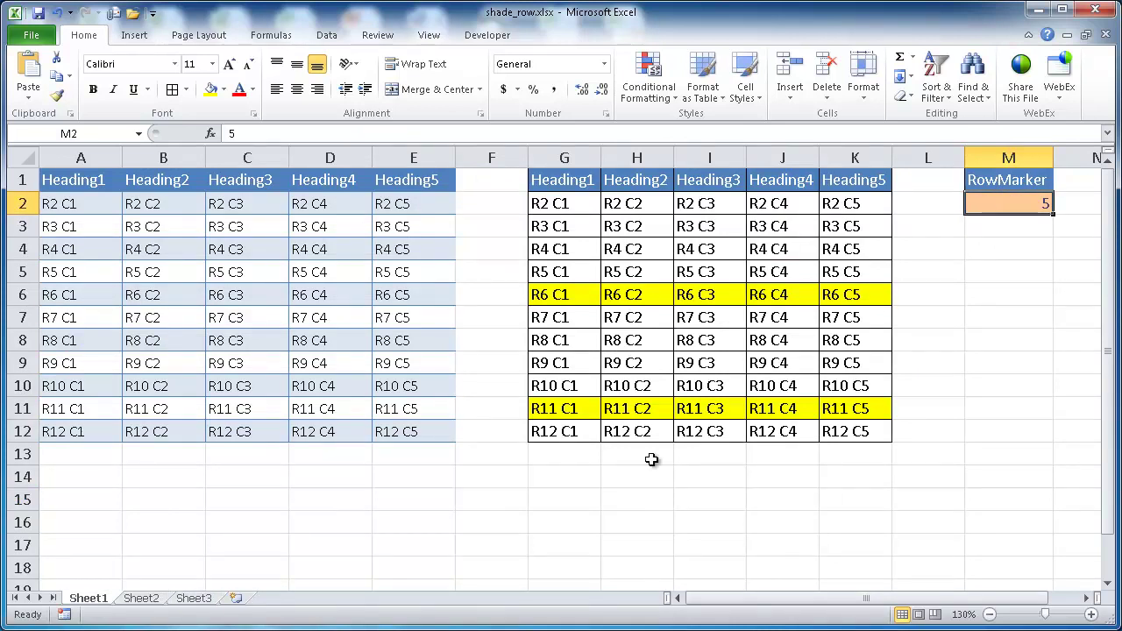
left_click(211, 596)
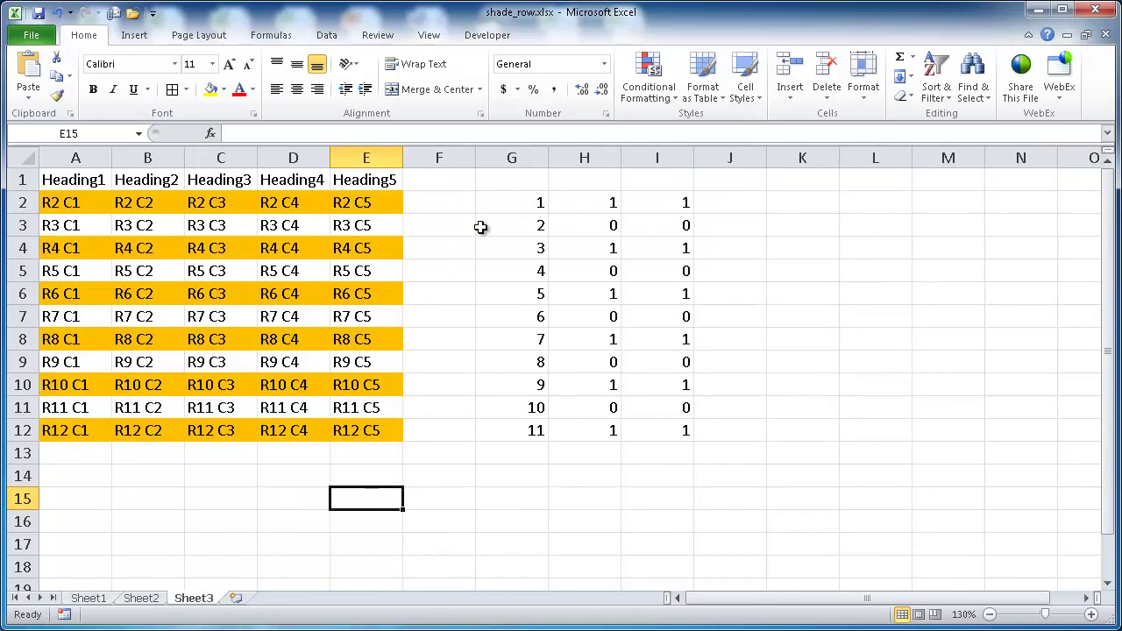
left_click_drag(511, 166, 712, 218)
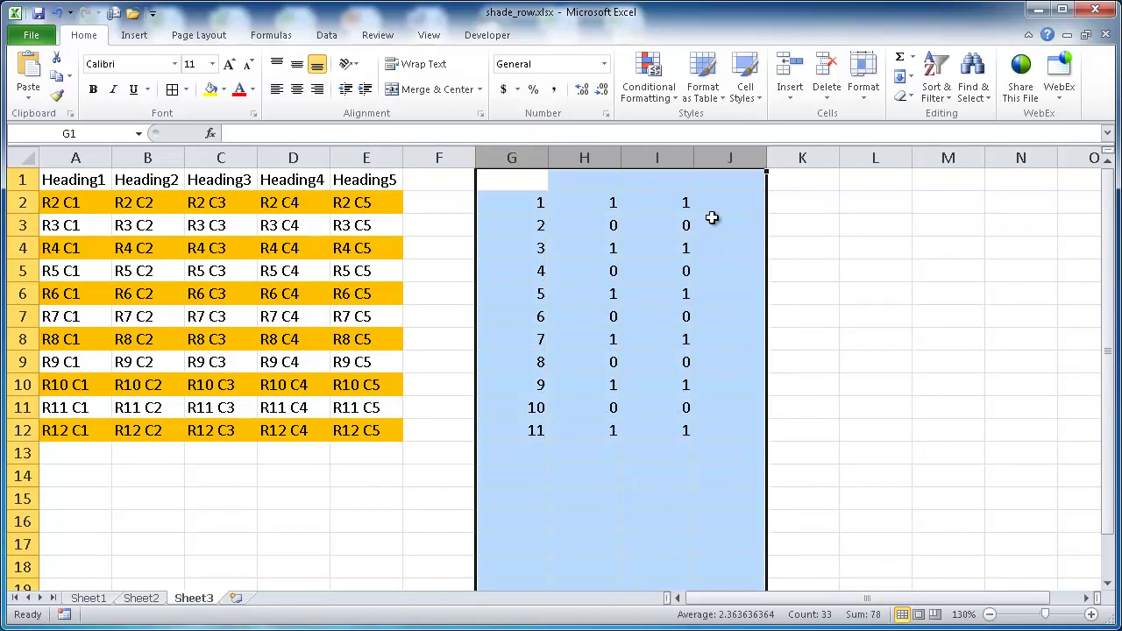
key("Delete")
Put a RowMarker heading in G1 with column G autofit, and enter 3 in G2.
left_click(502, 181)
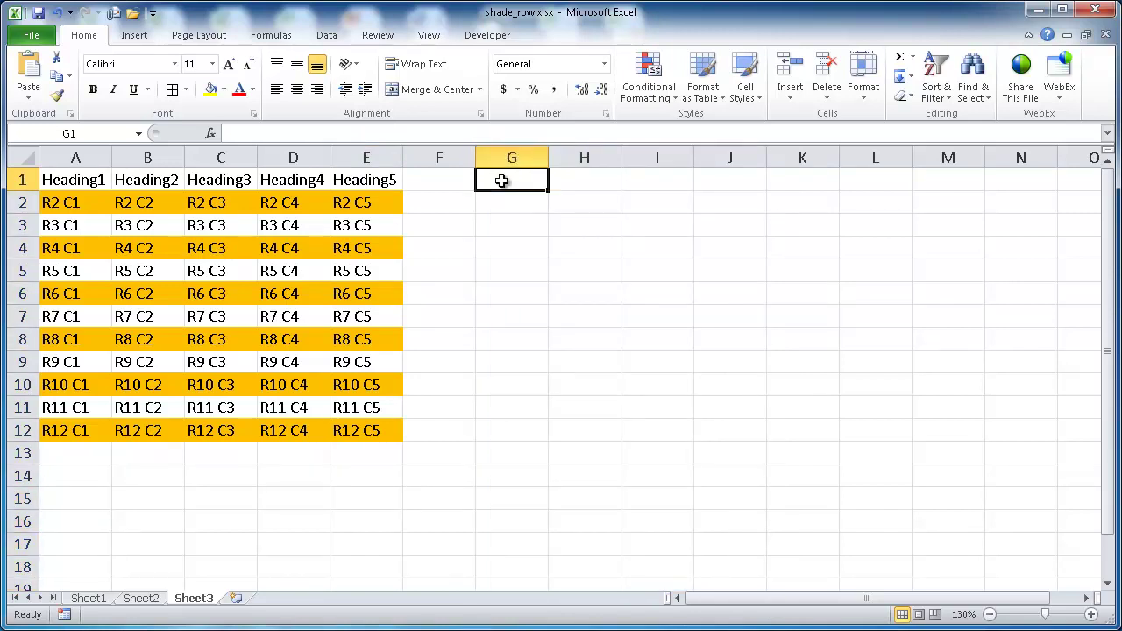
type("RowMar")
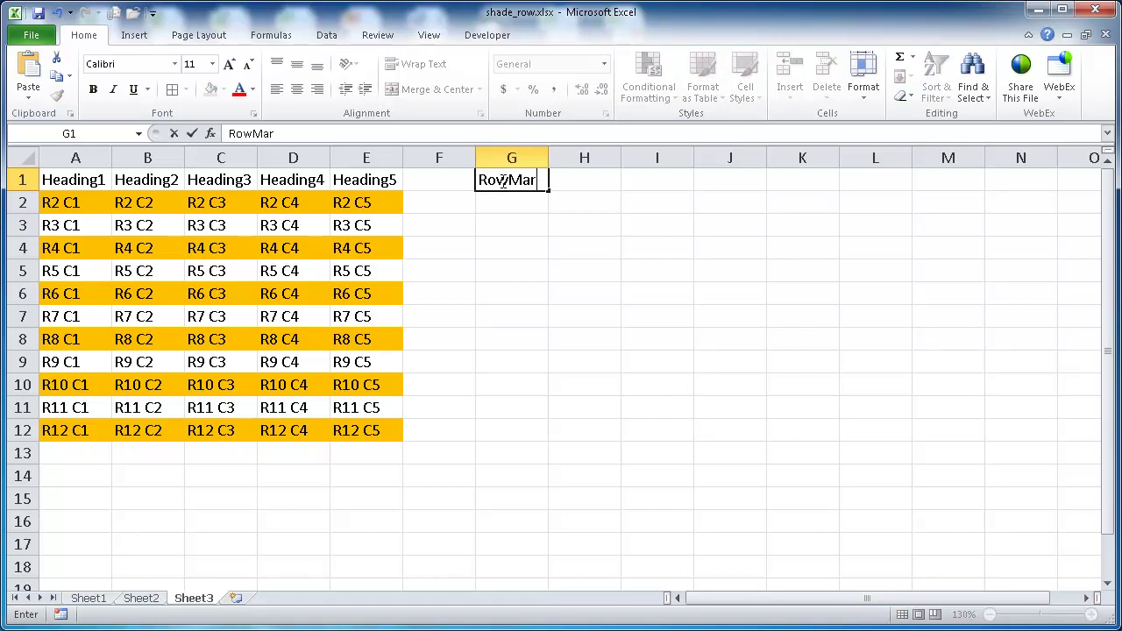
type("ker")
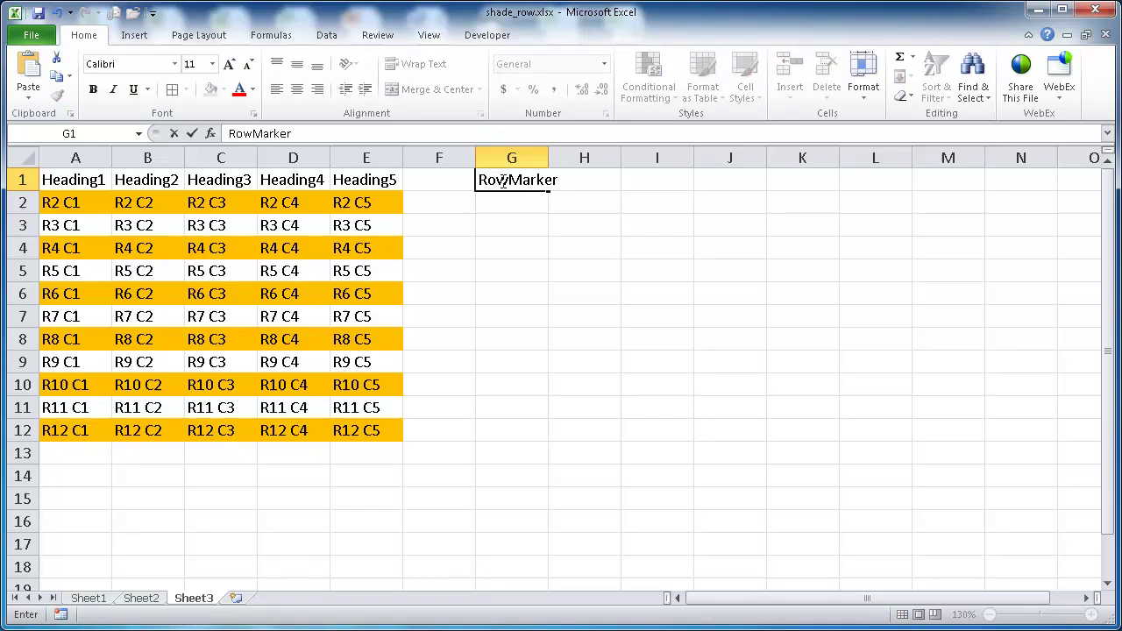
double_click(549, 157)
left_click(541, 202)
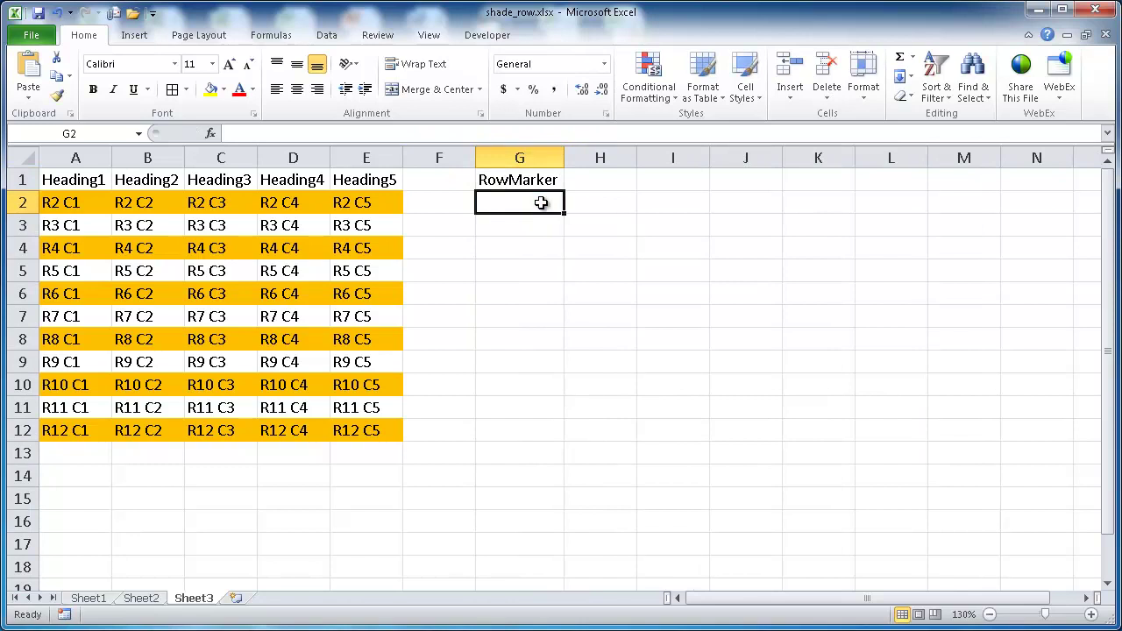
type("3")
left_click(558, 293)
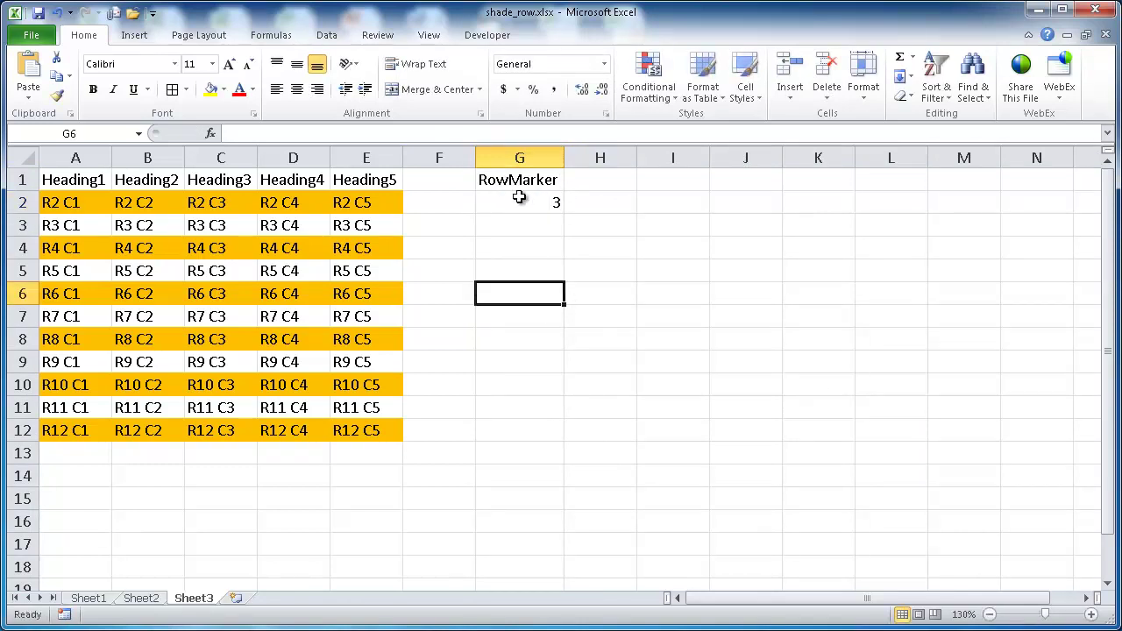
left_click(519, 201)
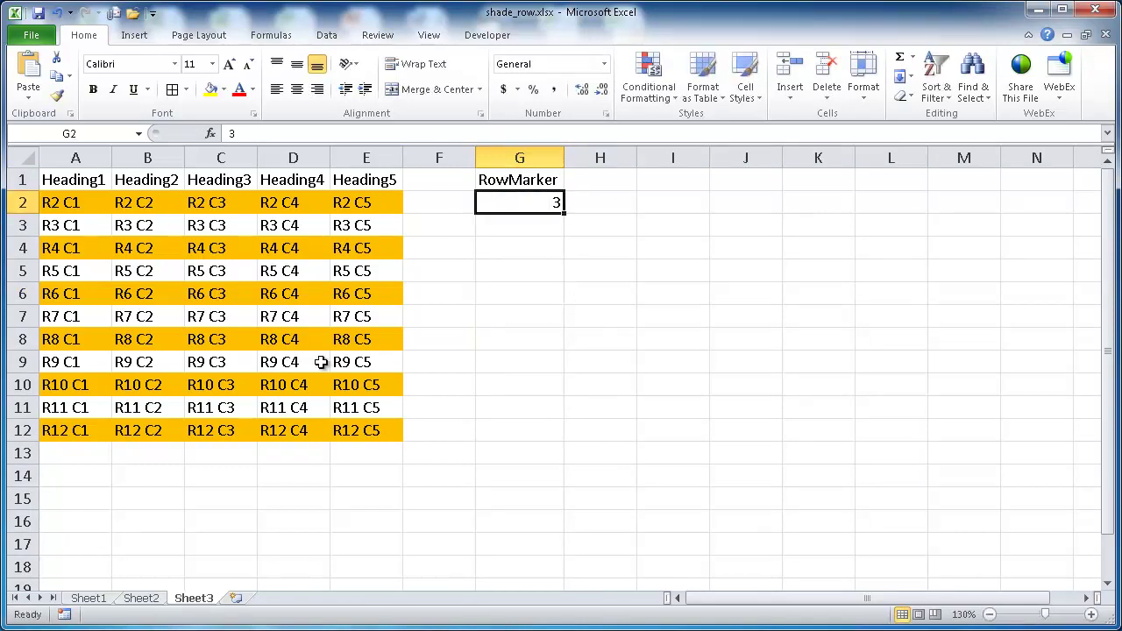
left_click_drag(365, 428, 97, 208)
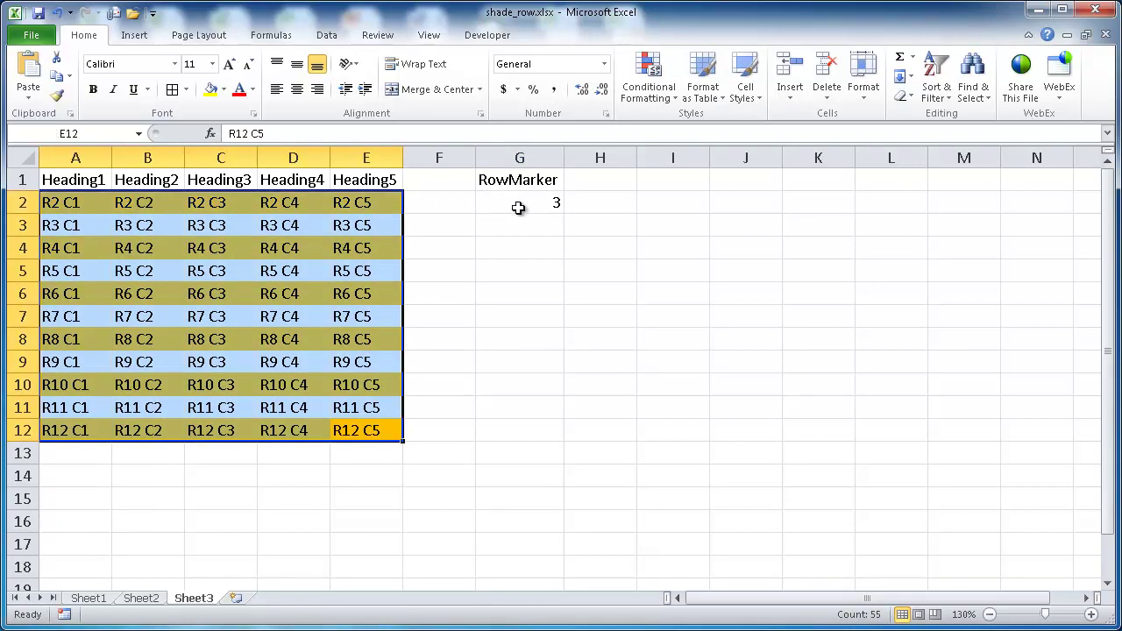
Edit the A2:E12 shading rule to =MOD(ROWS($A$2:A2),$G$3).
left_click(213, 296)
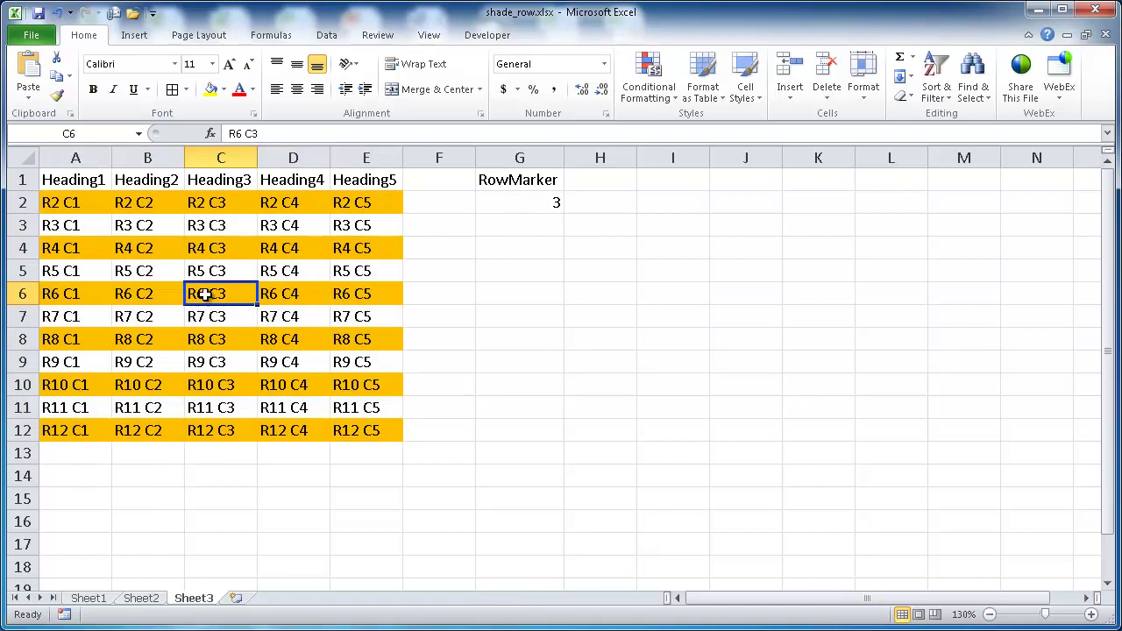
left_click_drag(100, 210, 346, 437)
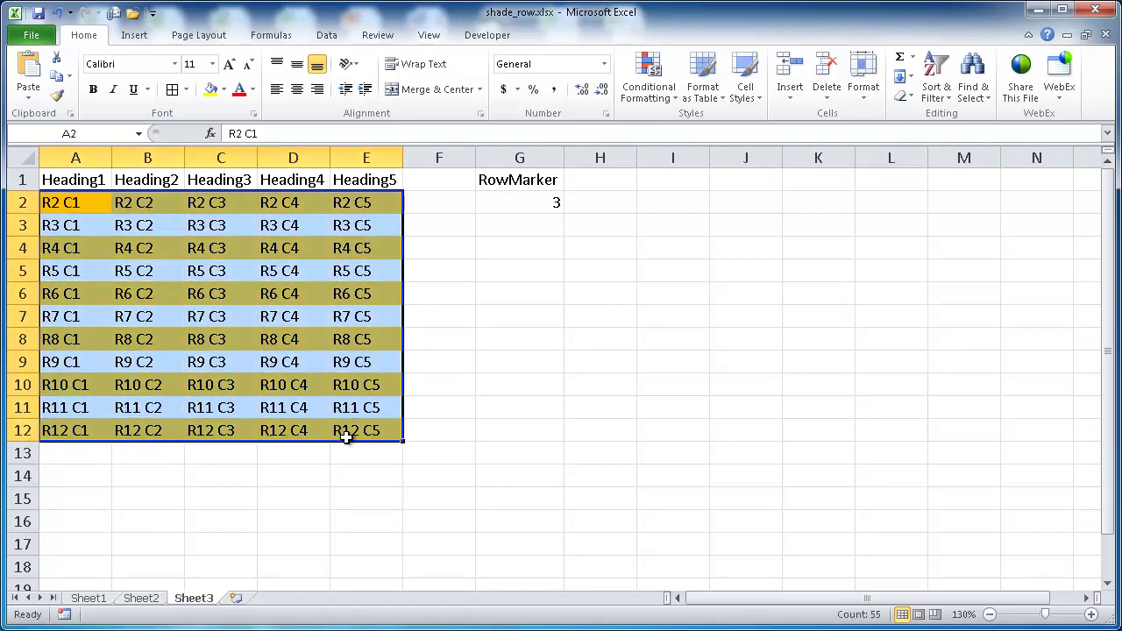
key("alt+o")
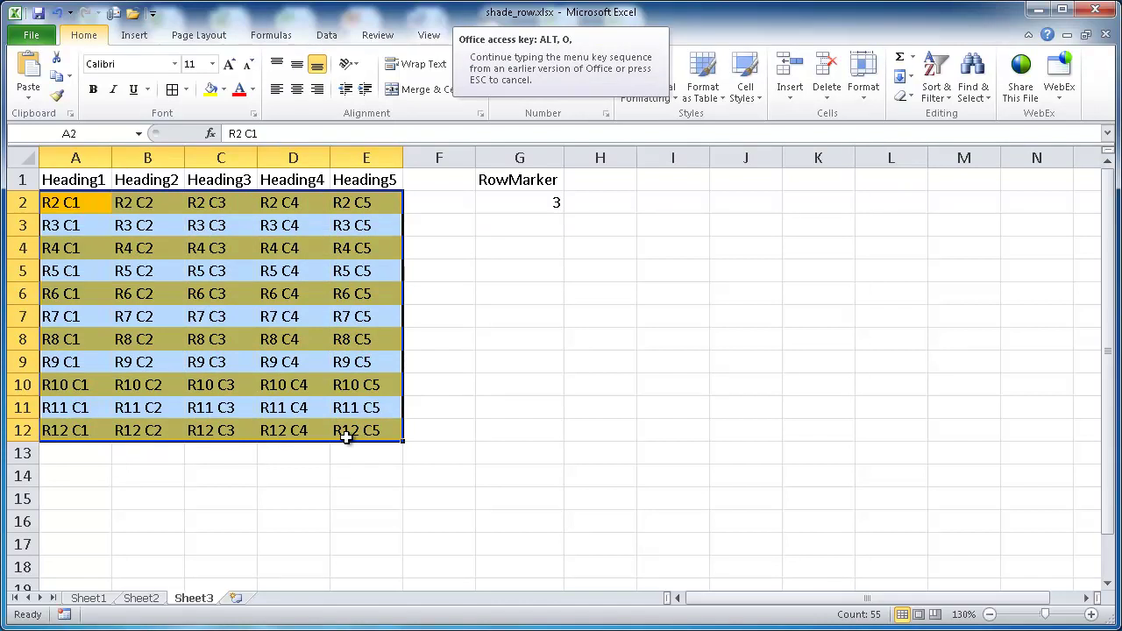
key("d")
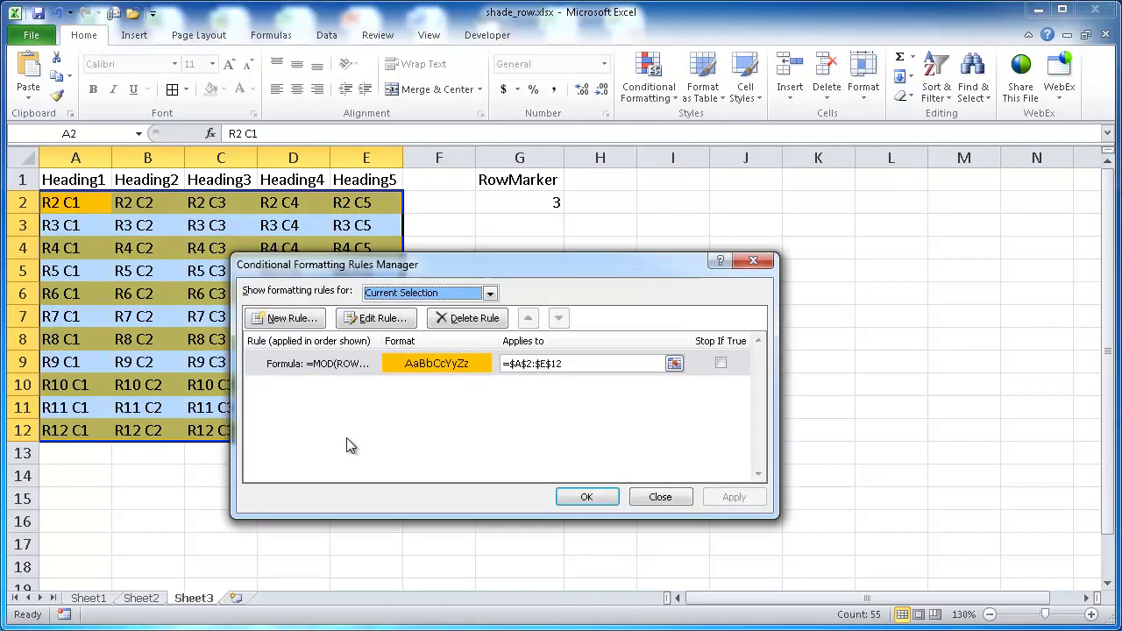
left_click(361, 330)
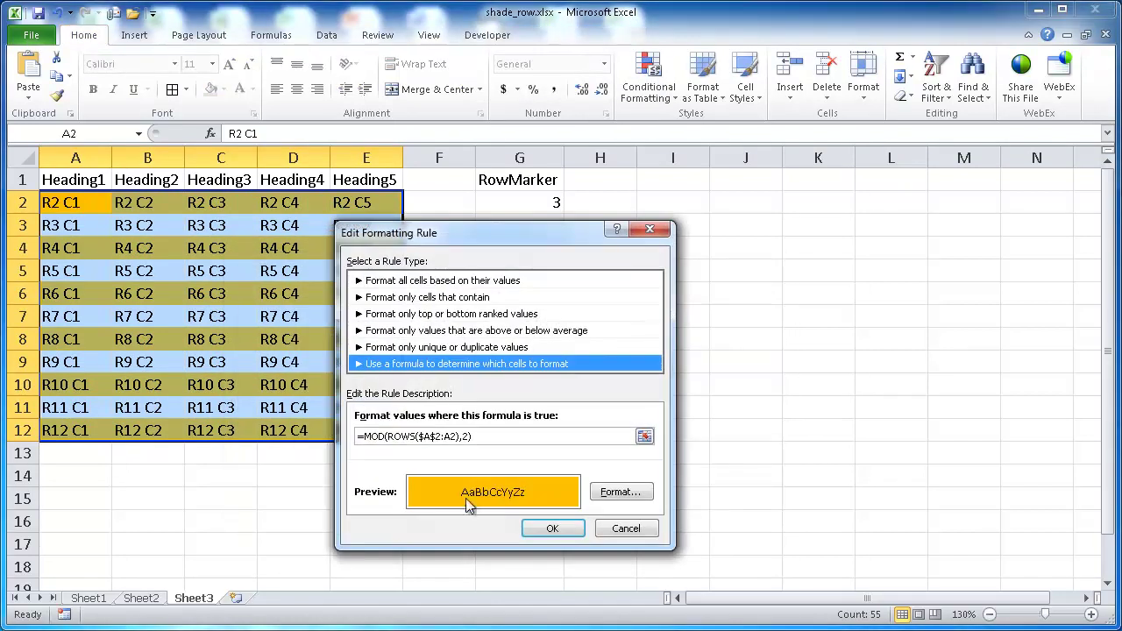
left_click(451, 435)
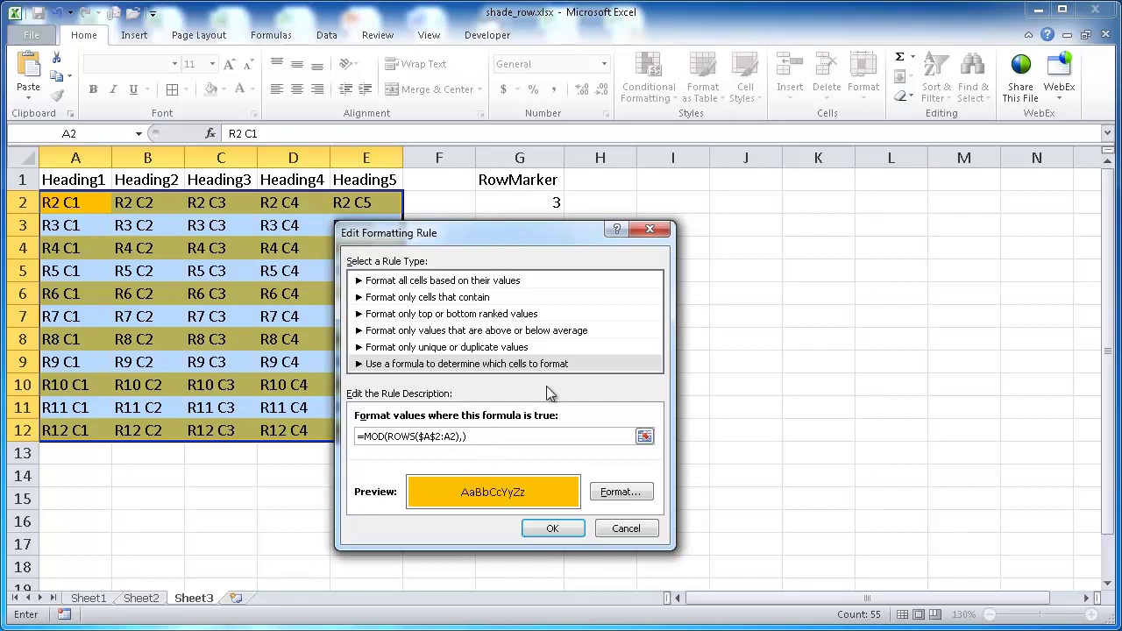
type("g3")
key("F4")
left_click(552, 528)
left_click(583, 497)
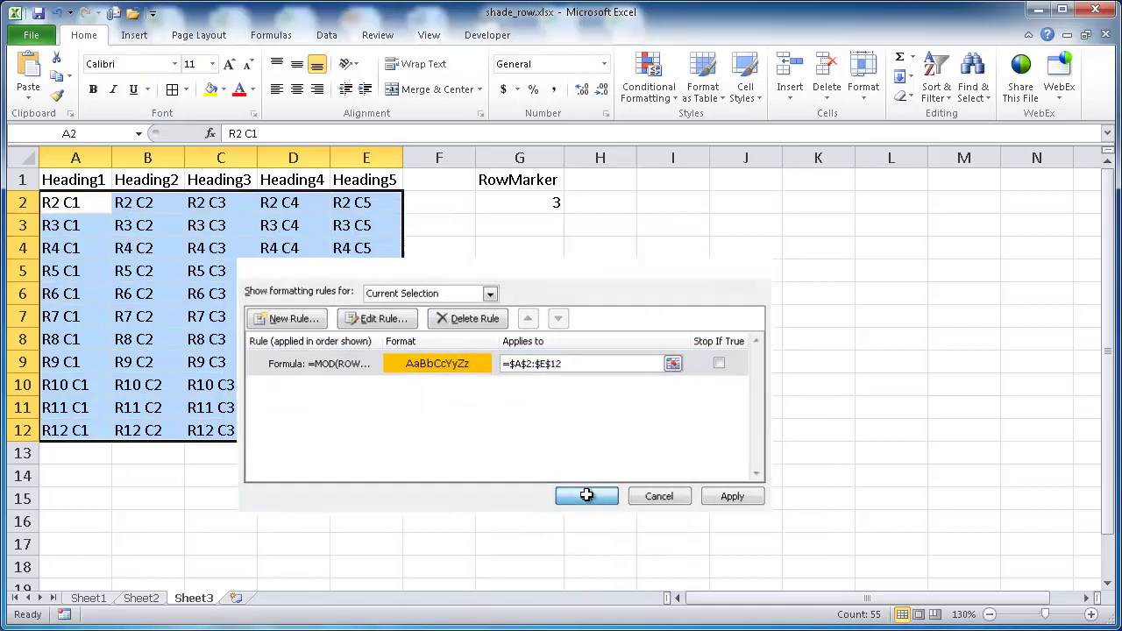
Inspect the RowMarker cell G2 and the data cells C5 and C7.
left_click(524, 203)
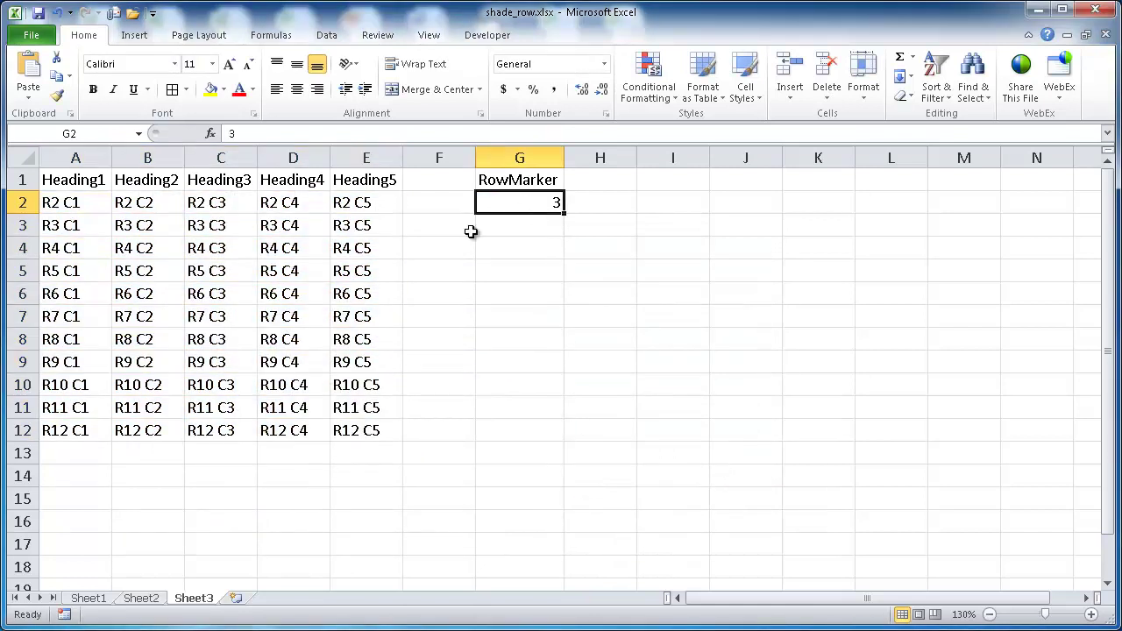
left_click(249, 268)
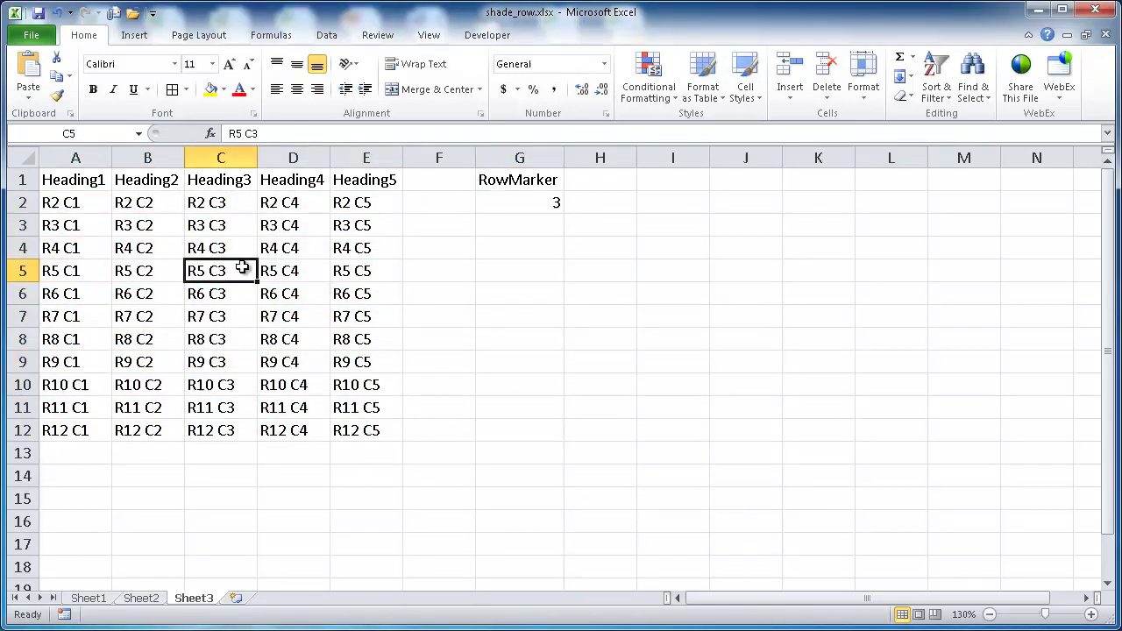
left_click(519, 205)
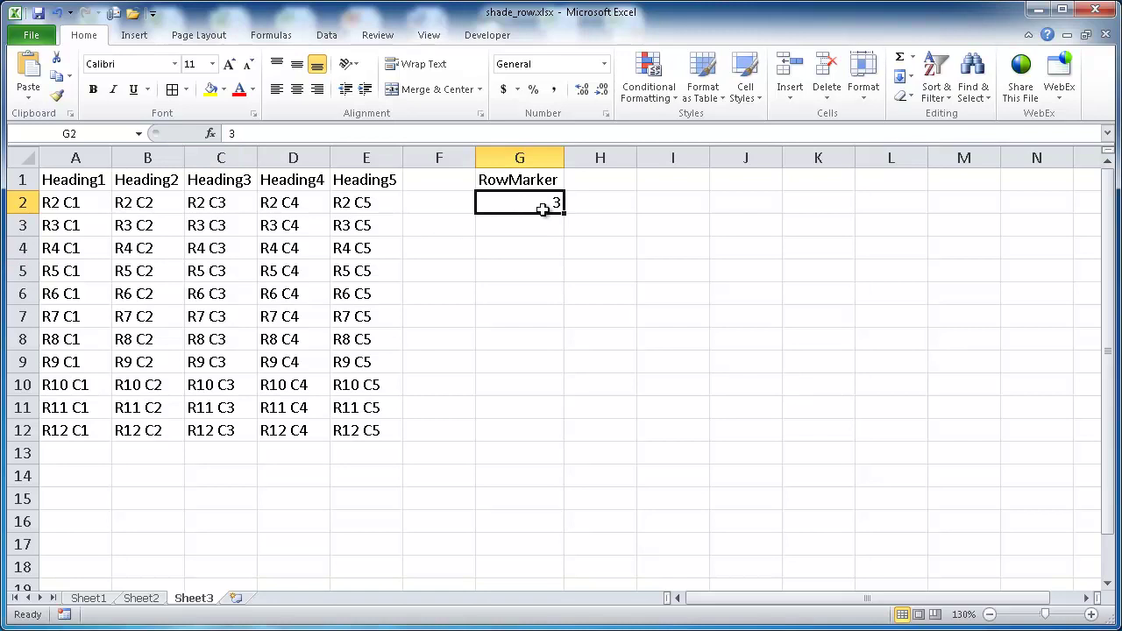
key("Return")
left_click(227, 309)
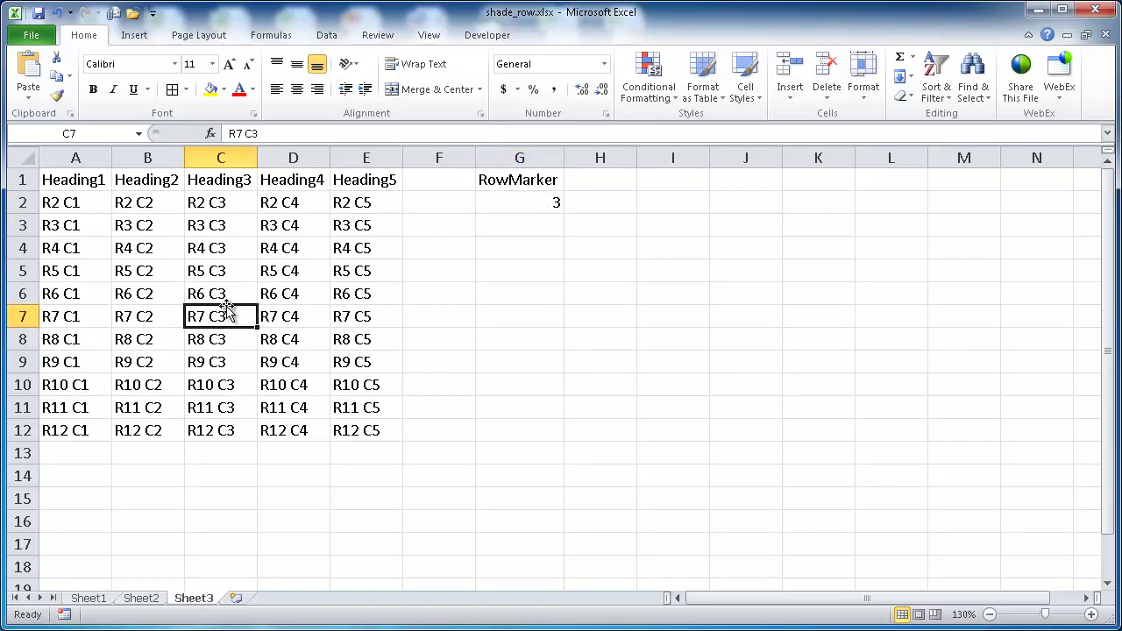
Edit the row shading rule so its formula references $G$2 instead of $G$3.
key("alt+o")
key("d")
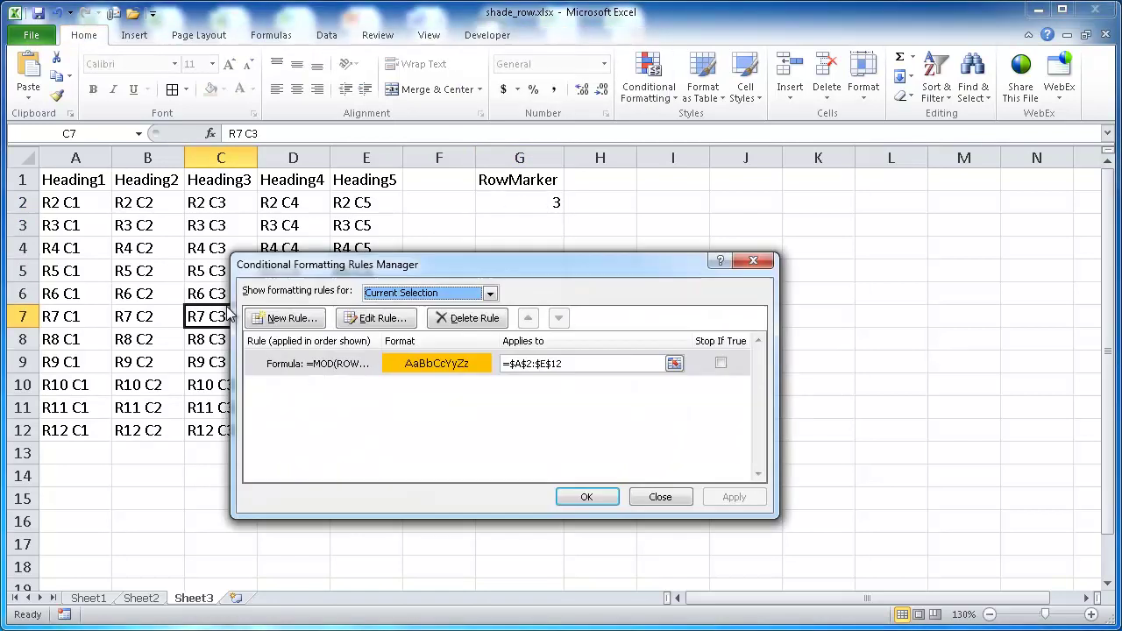
left_click(389, 319)
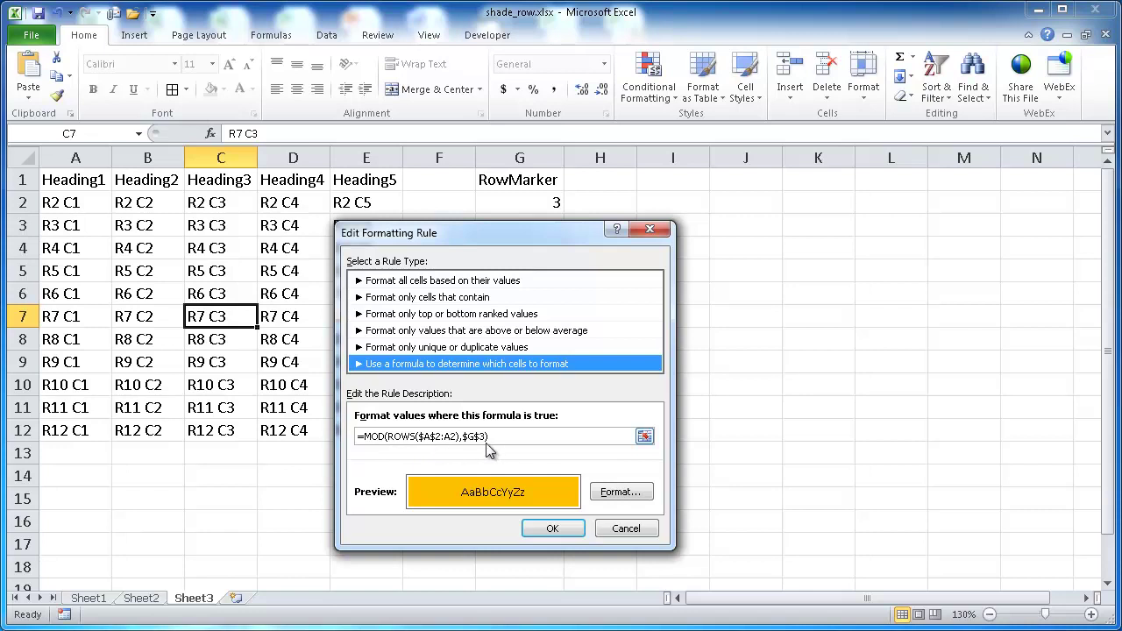
left_click_drag(520, 227, 654, 240)
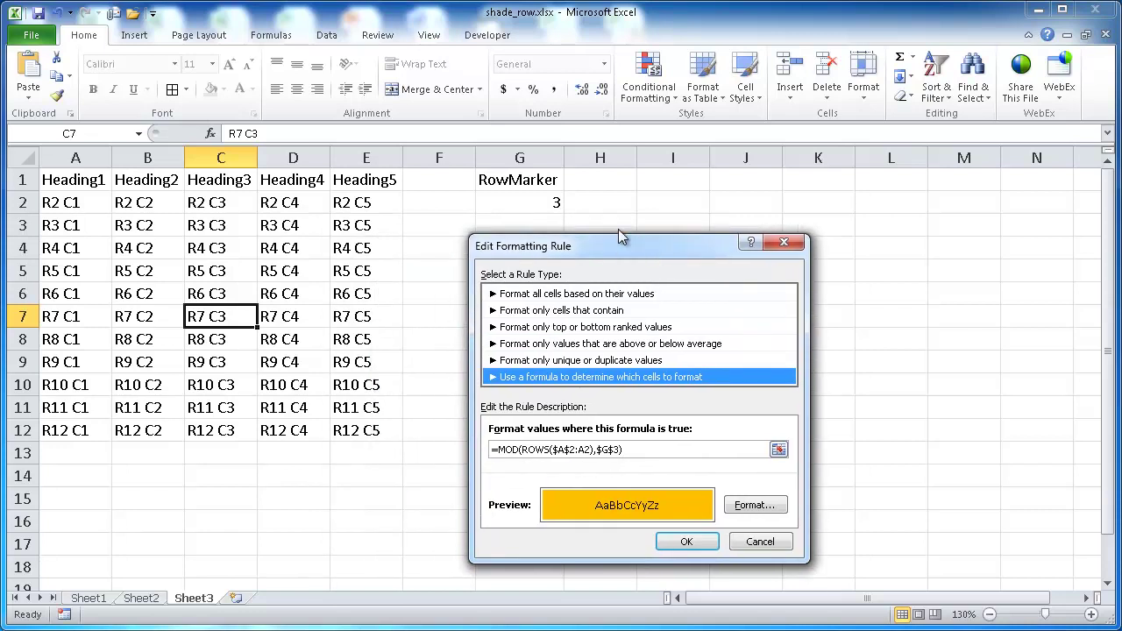
left_click(624, 449)
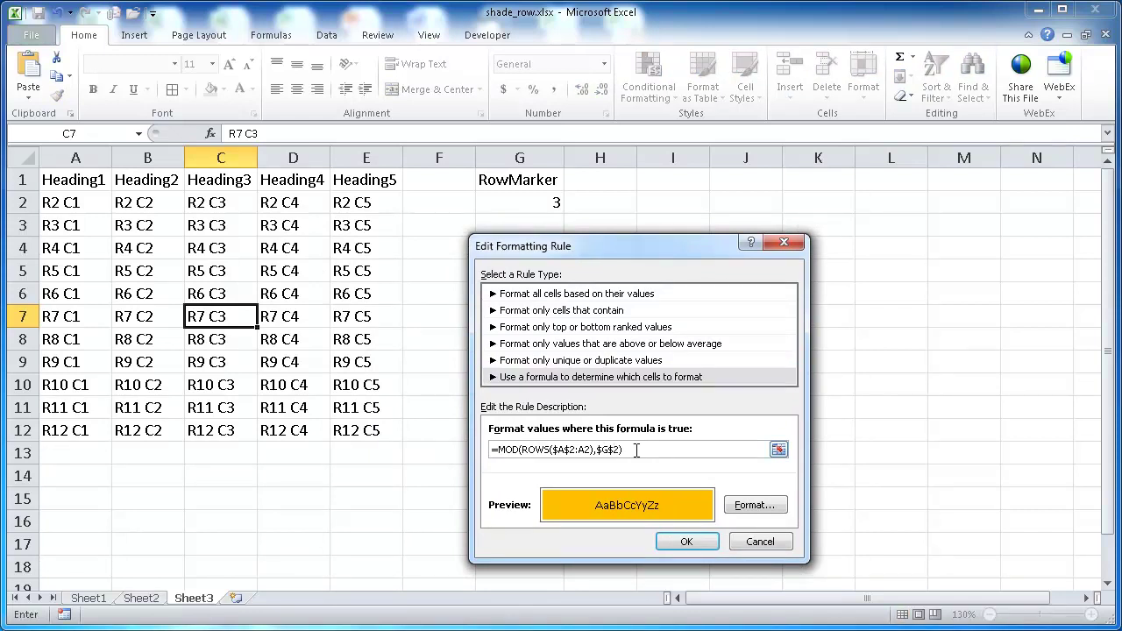
left_click(686, 541)
left_click(588, 496)
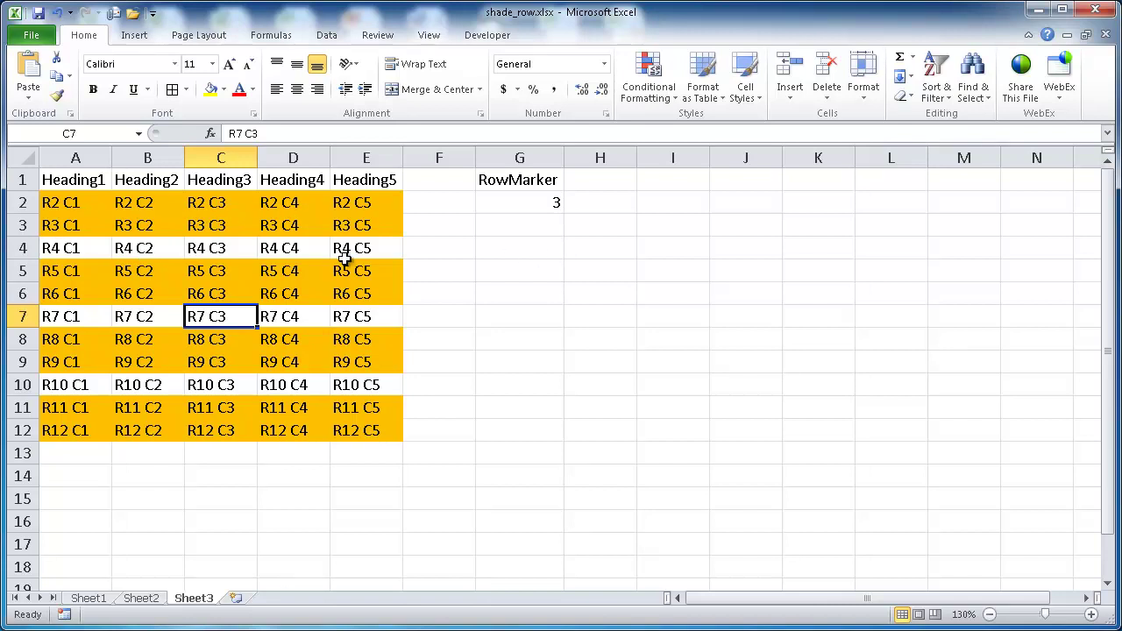
Append =0 to the rule's MOD formula so only rows 4, 7 and 10 turn orange.
key("alt+h")
key("l")
key("r")
left_click(355, 320)
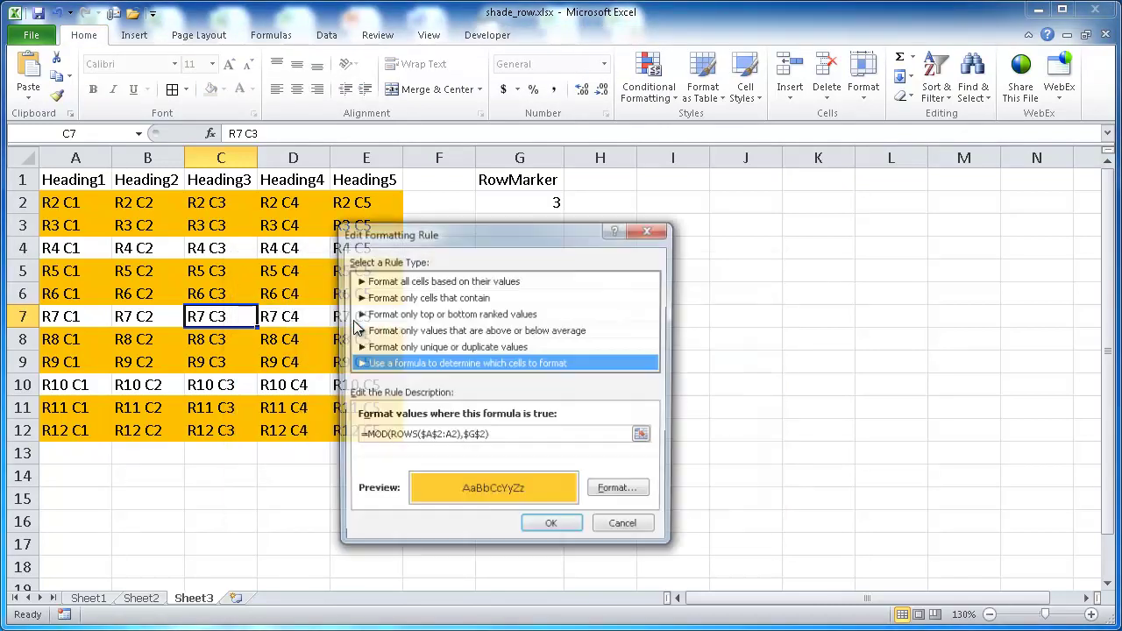
left_click(514, 436)
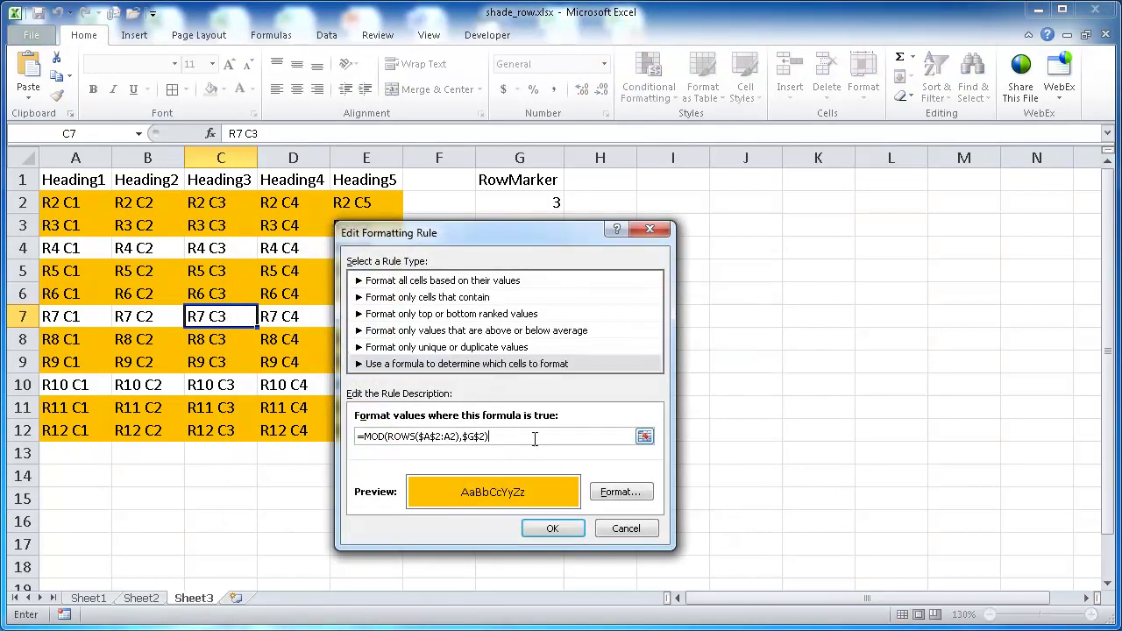
type("=0")
left_click_drag(566, 236, 866, 233)
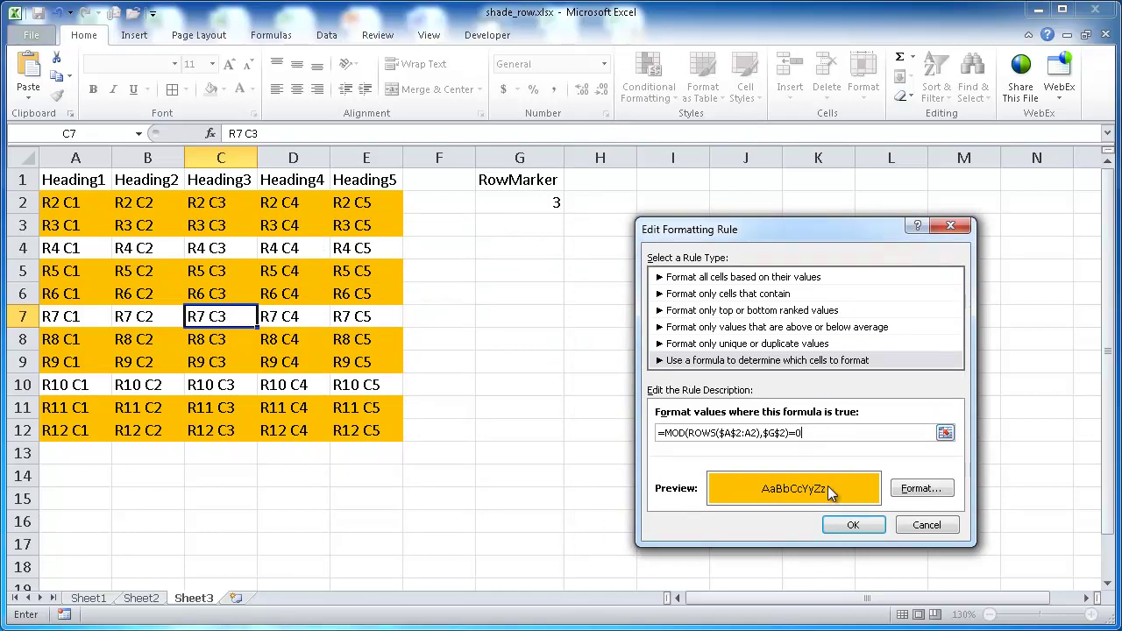
left_click(854, 523)
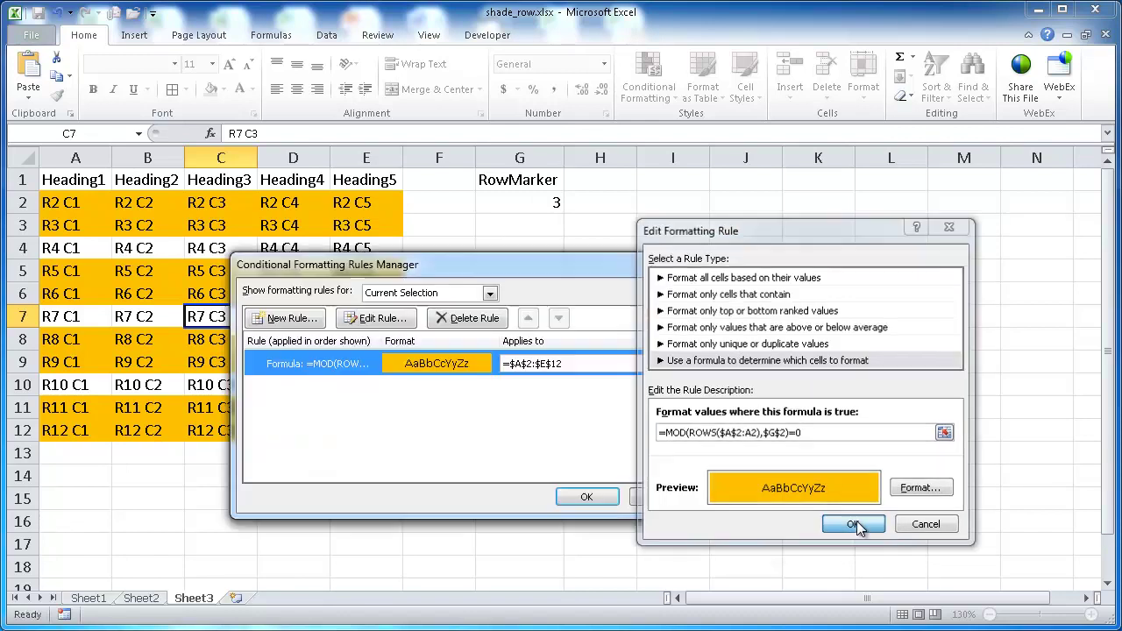
left_click(593, 496)
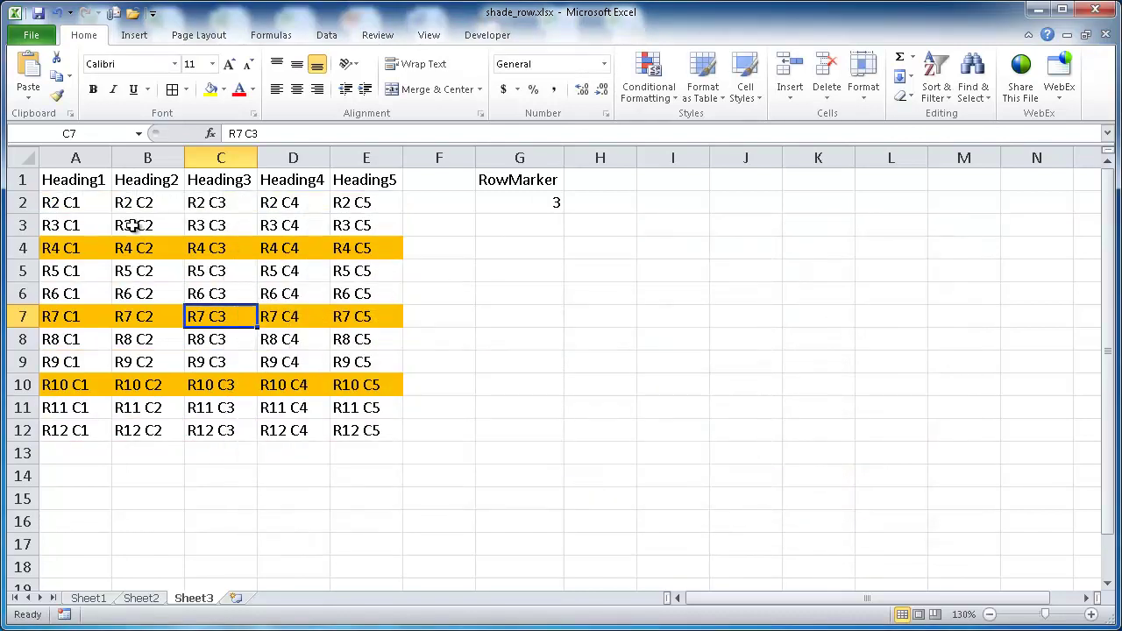
Enter 4, then 5, in RowMarker cell G2, shading rows 6 and 11.
left_click(522, 202)
type("4")
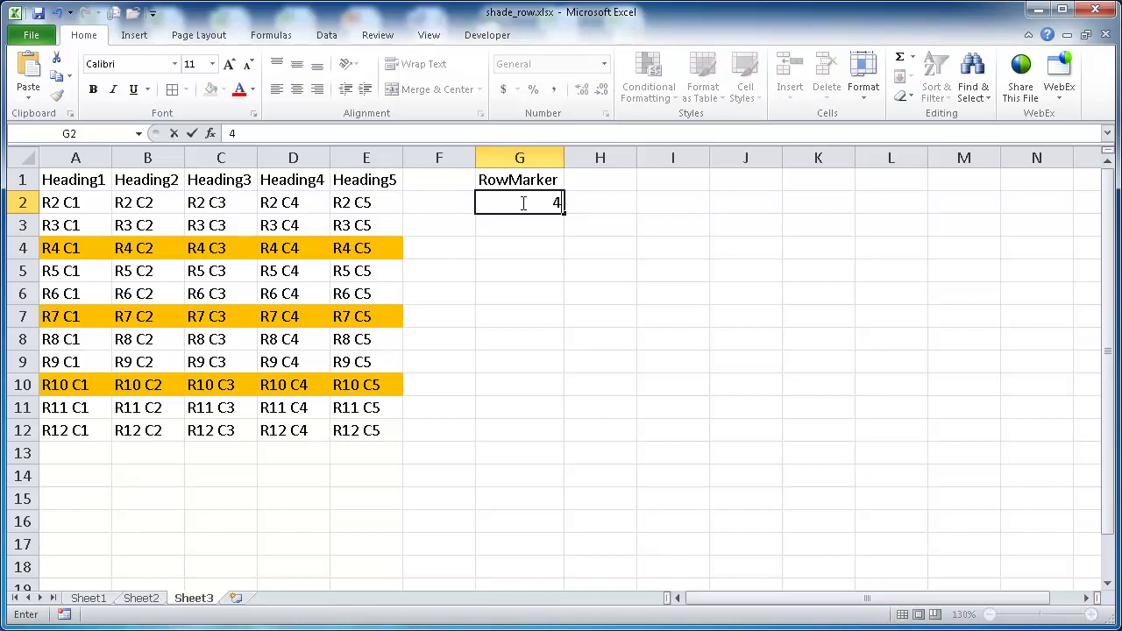
key("Return")
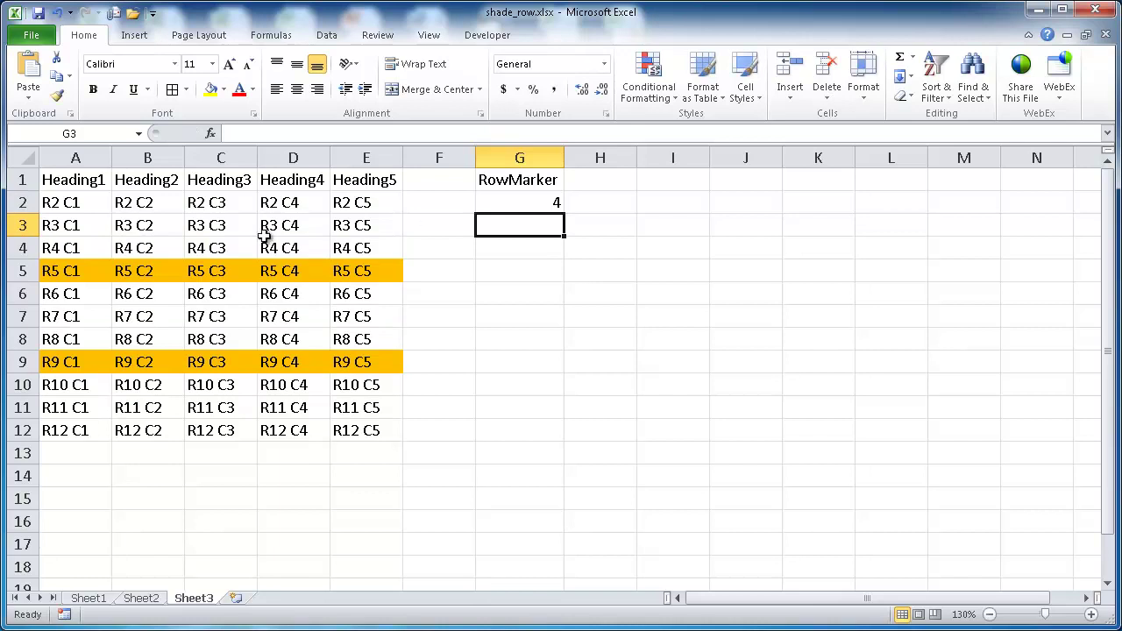
left_click(536, 203)
type("5")
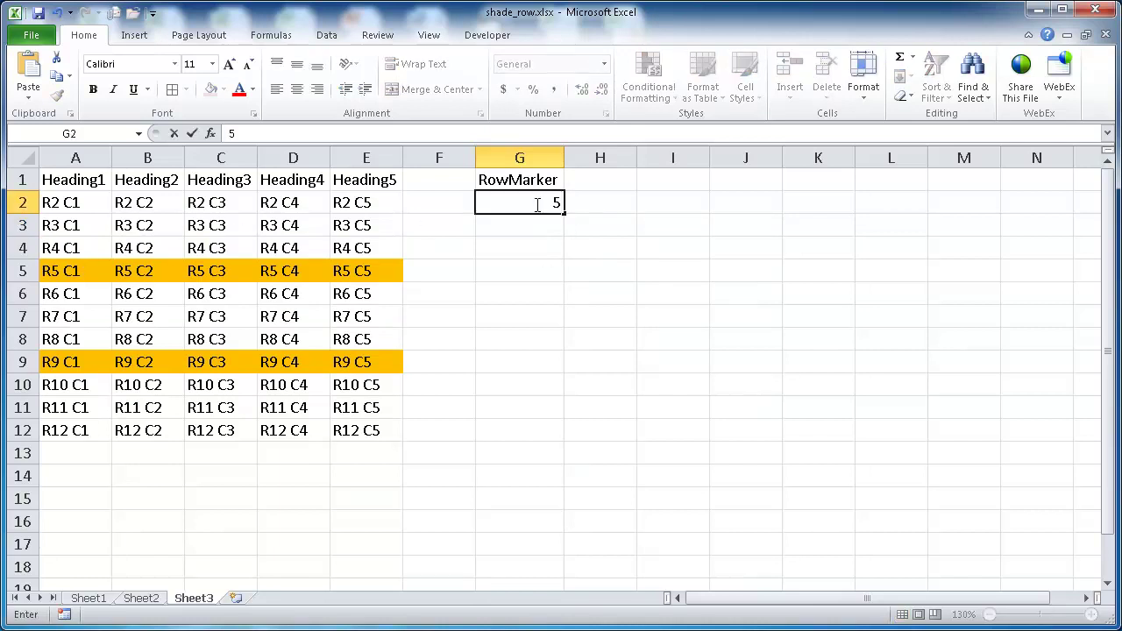
key("Return")
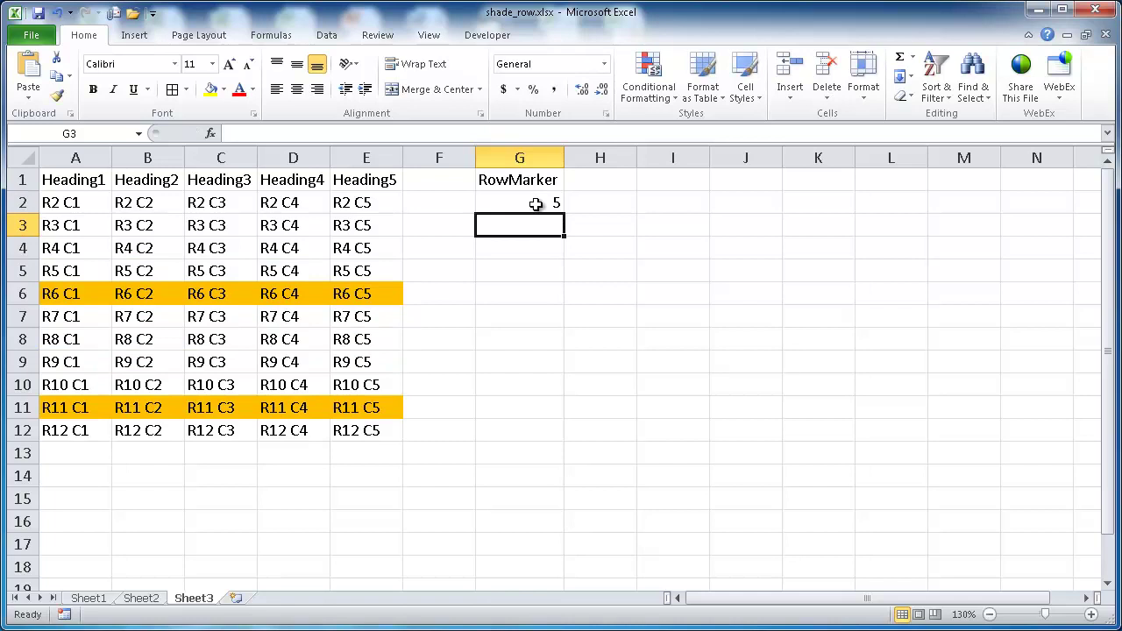
Apply All Borders to the data range A1:E12.
left_click(490, 377)
left_click_drag(370, 426, 53, 183)
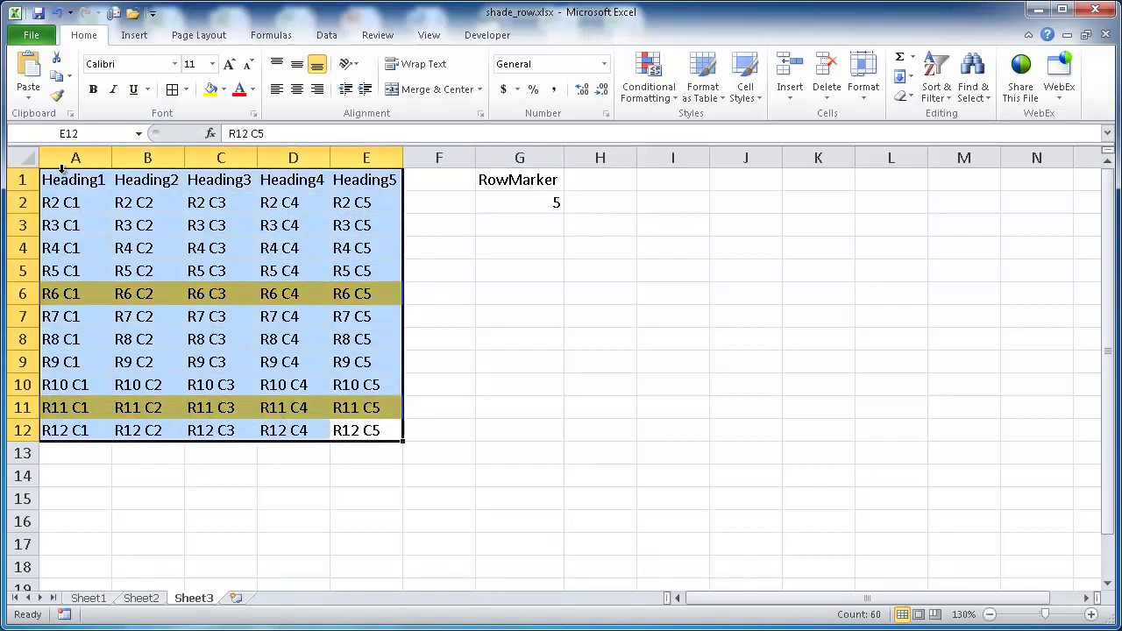
left_click(172, 89)
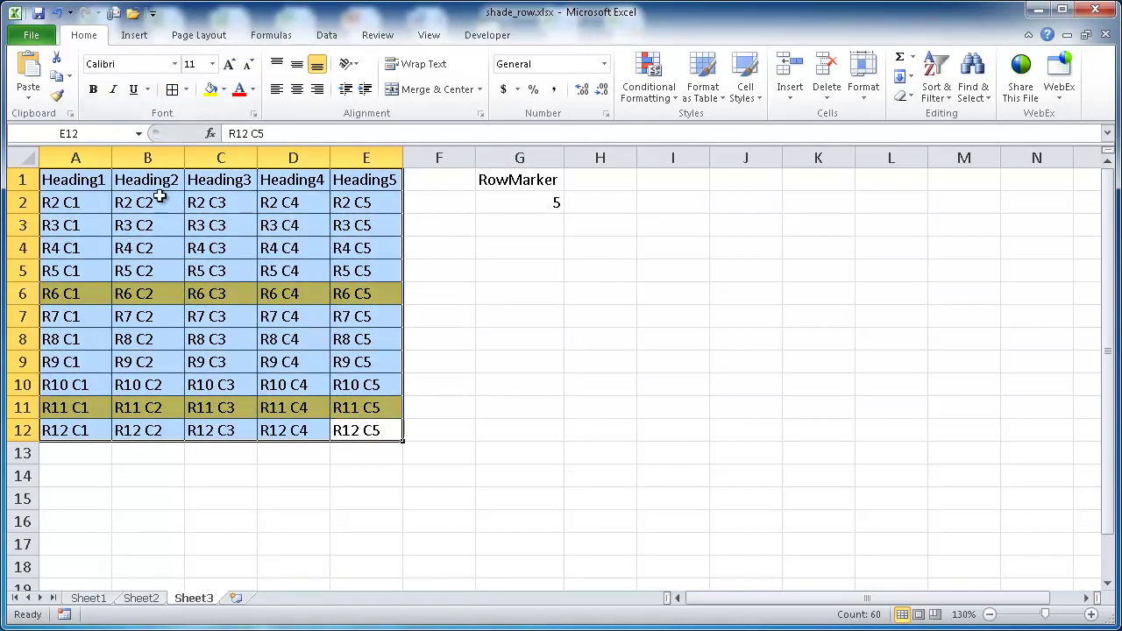
Give the header row A1:E1 the red Accent2 cell style.
left_click_drag(75, 180, 351, 181)
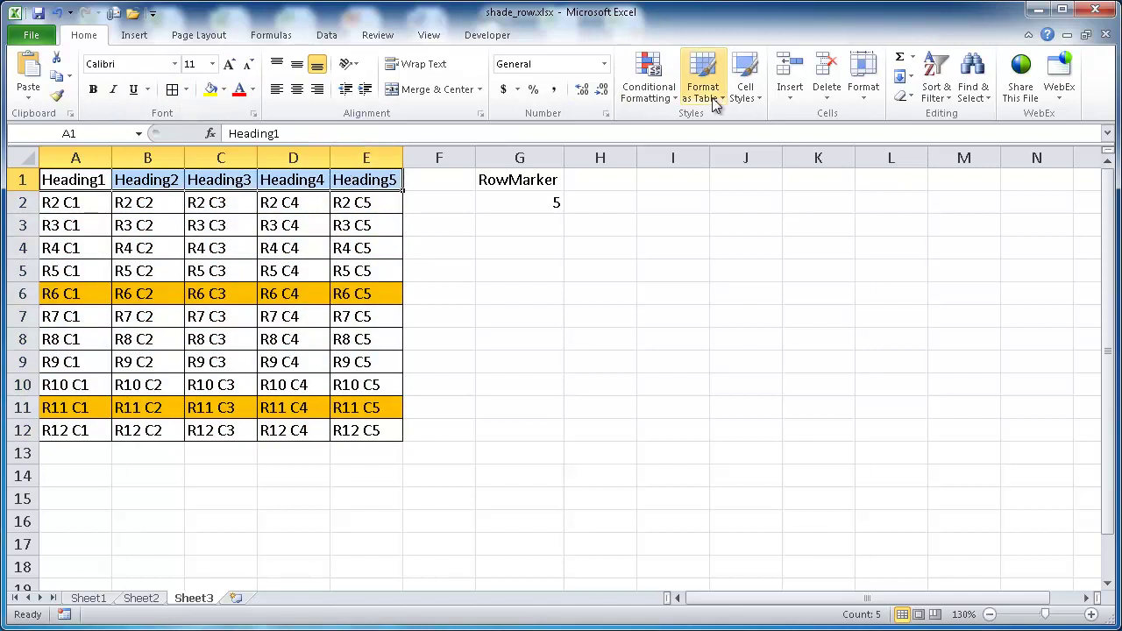
left_click(745, 88)
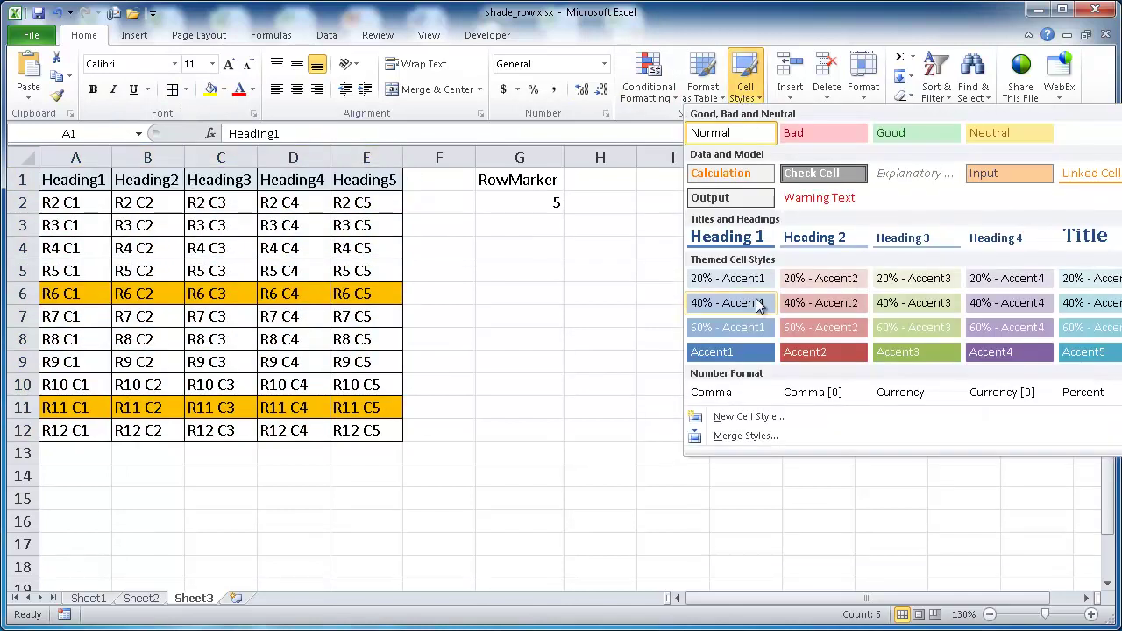
left_click(821, 351)
left_click(635, 410)
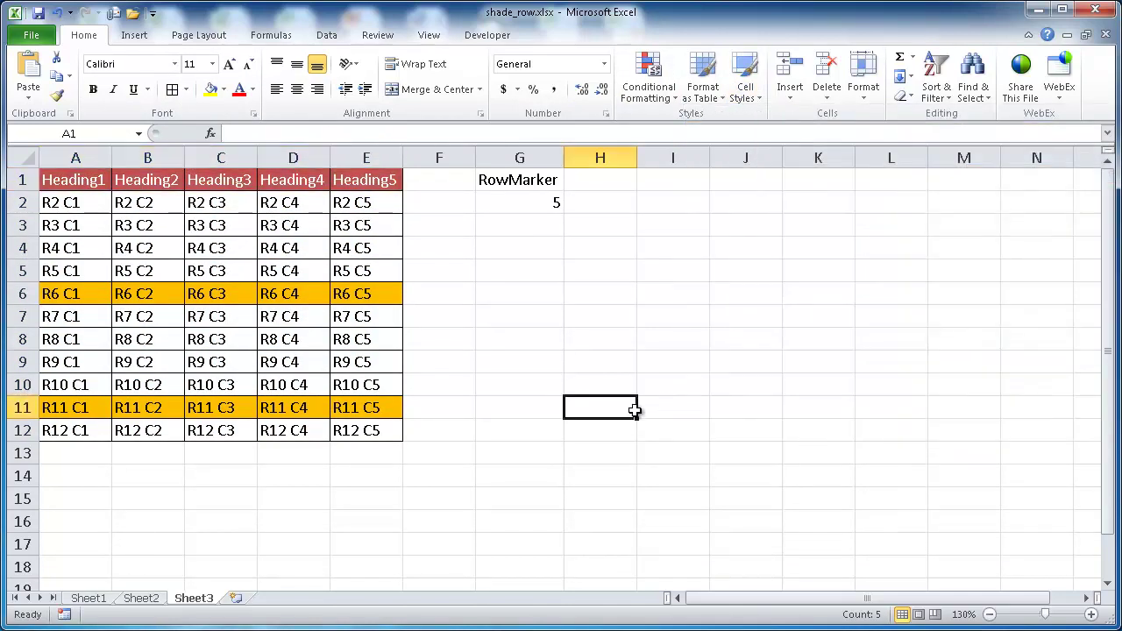
Reset RowMarker G2 to 3, shading rows 4, 7 and 10.
left_click(536, 202)
type("3")
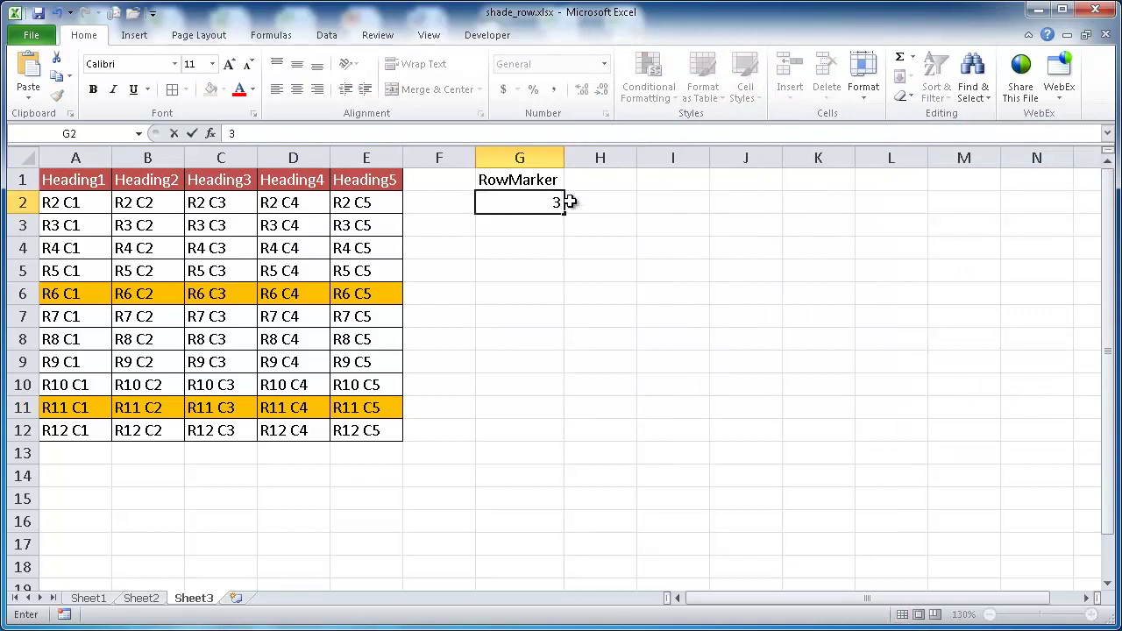
key("Return")
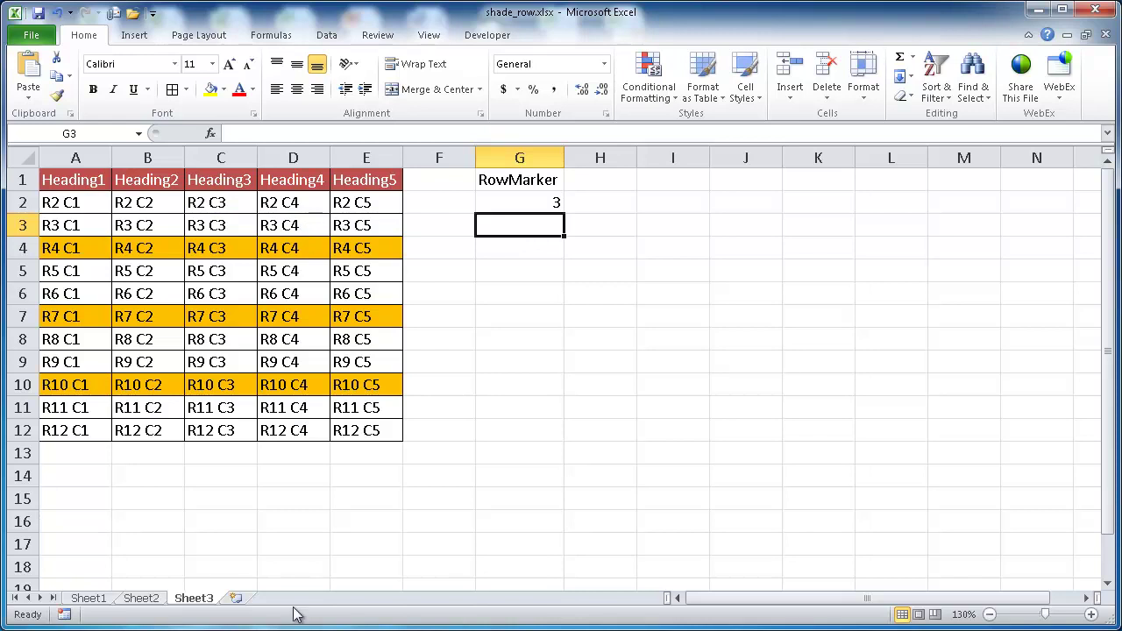
Switch to Sheet1 with its blue table and yellow-shaded RowMarker-5 table.
left_click(100, 599)
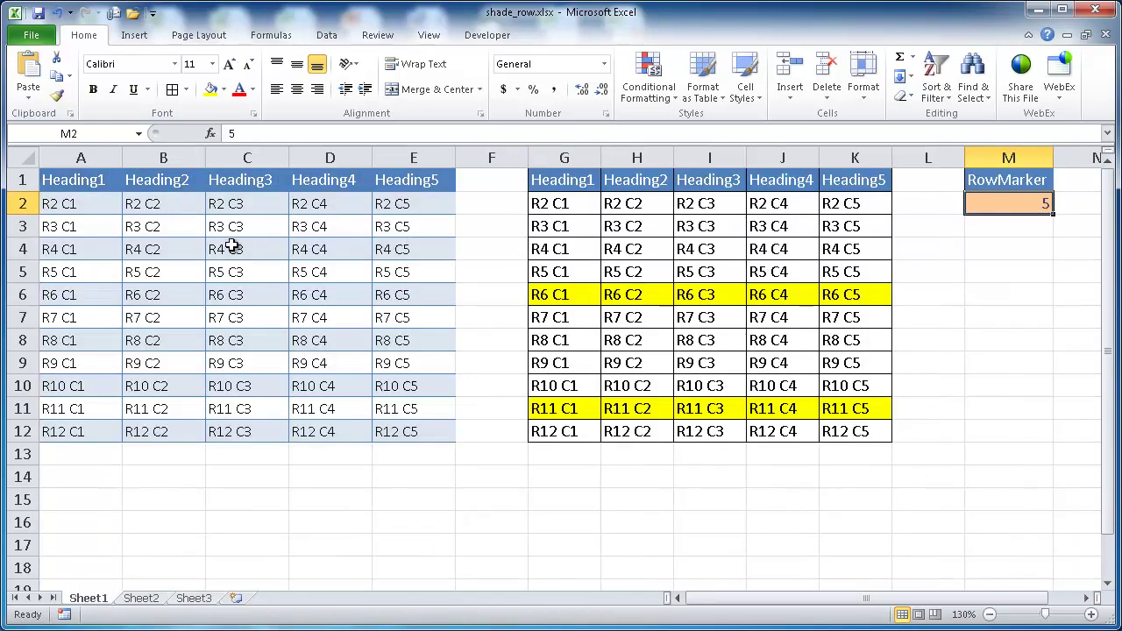